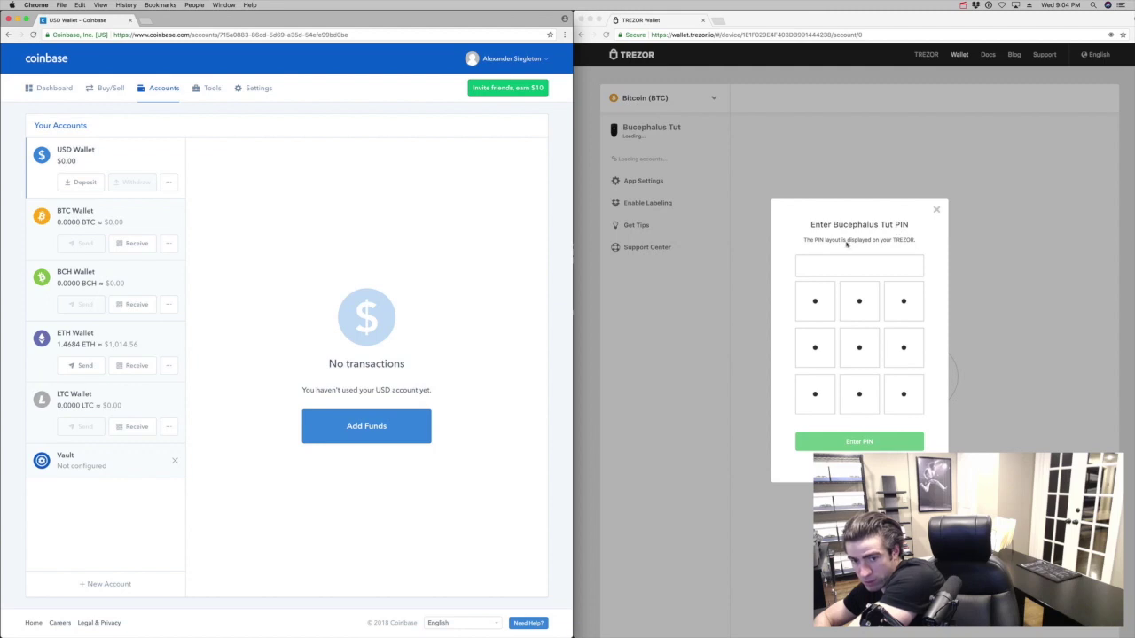
Unlock the Trezor device by entering its four-digit PIN on the grid.
left_click(816, 398)
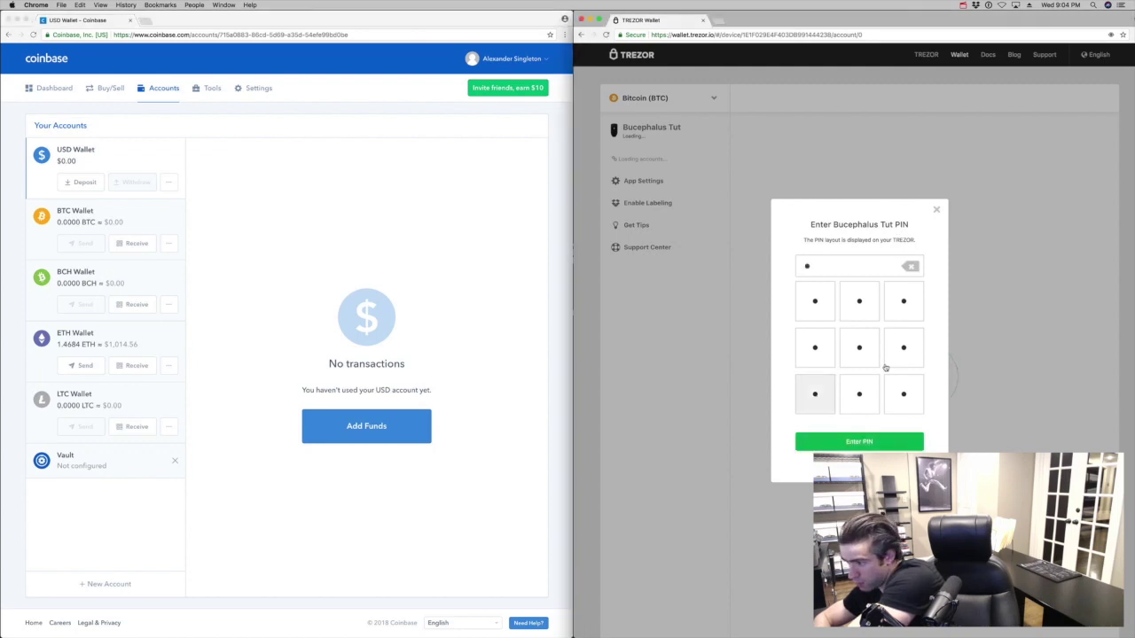
left_click(909, 300)
left_click(902, 392)
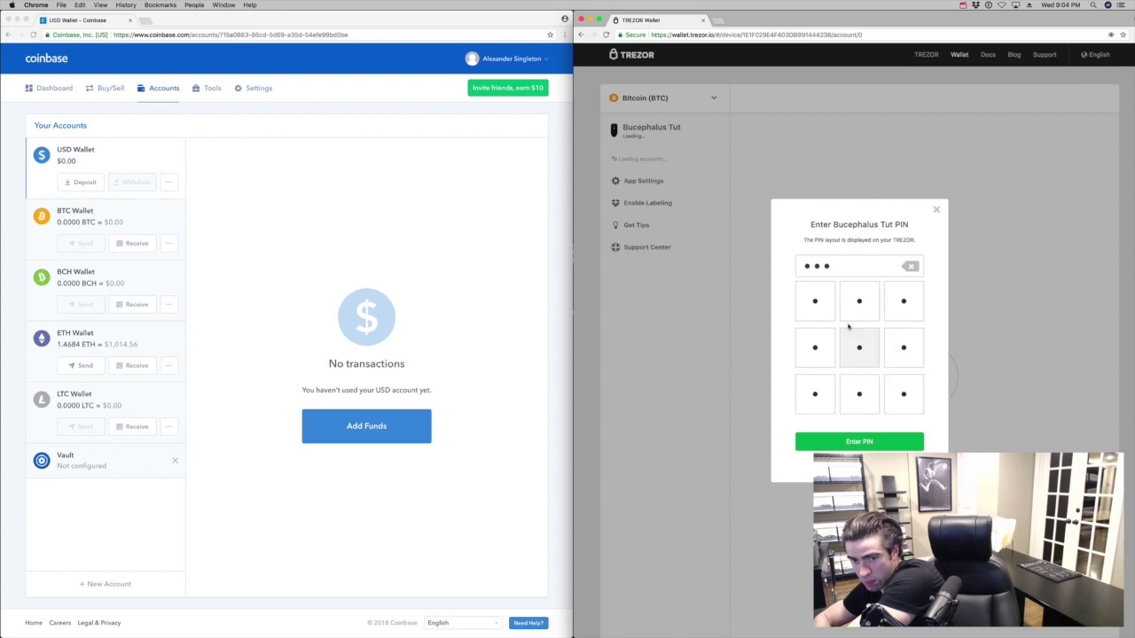
left_click(855, 352)
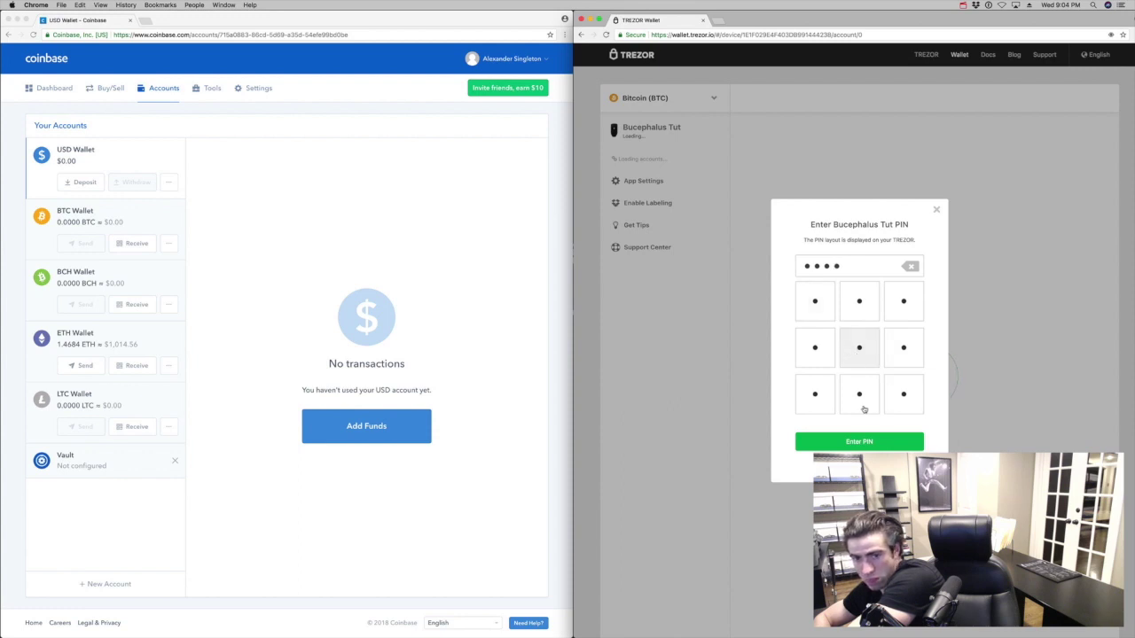
left_click(859, 441)
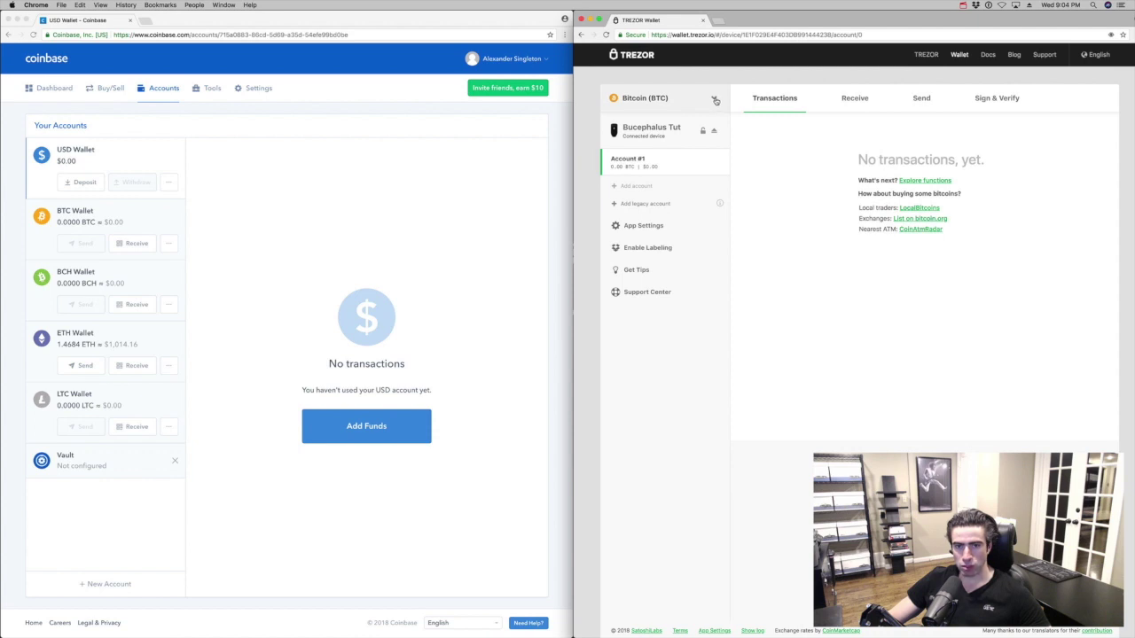
Switch Trezor Wallet to Ethereum (ETH) and go to MyEtherWallet.
left_click(715, 100)
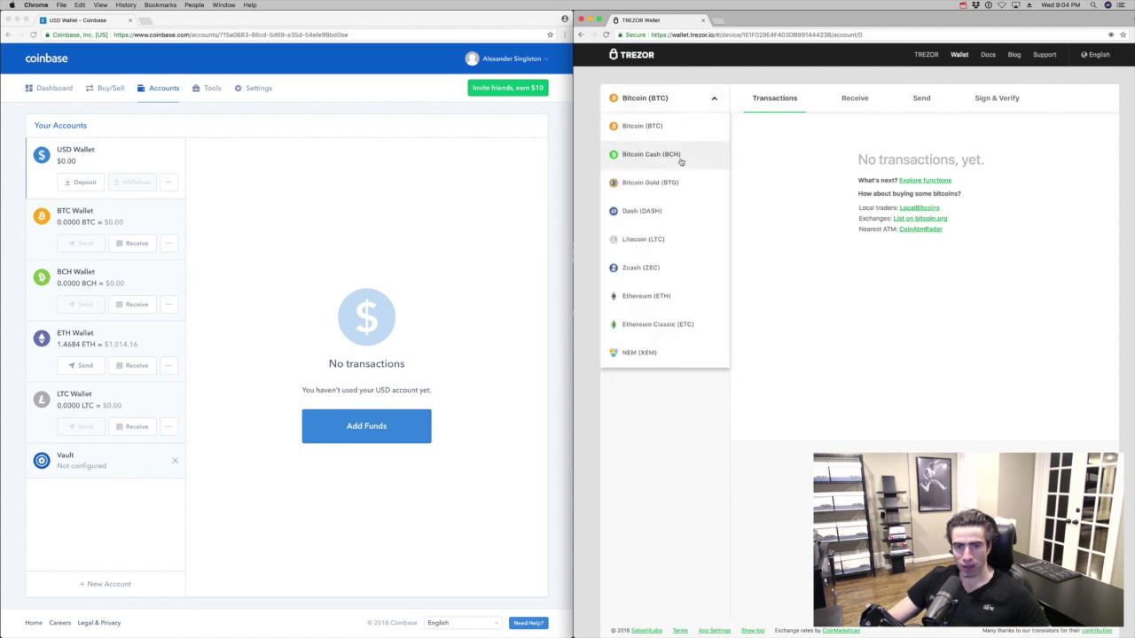
left_click(668, 302)
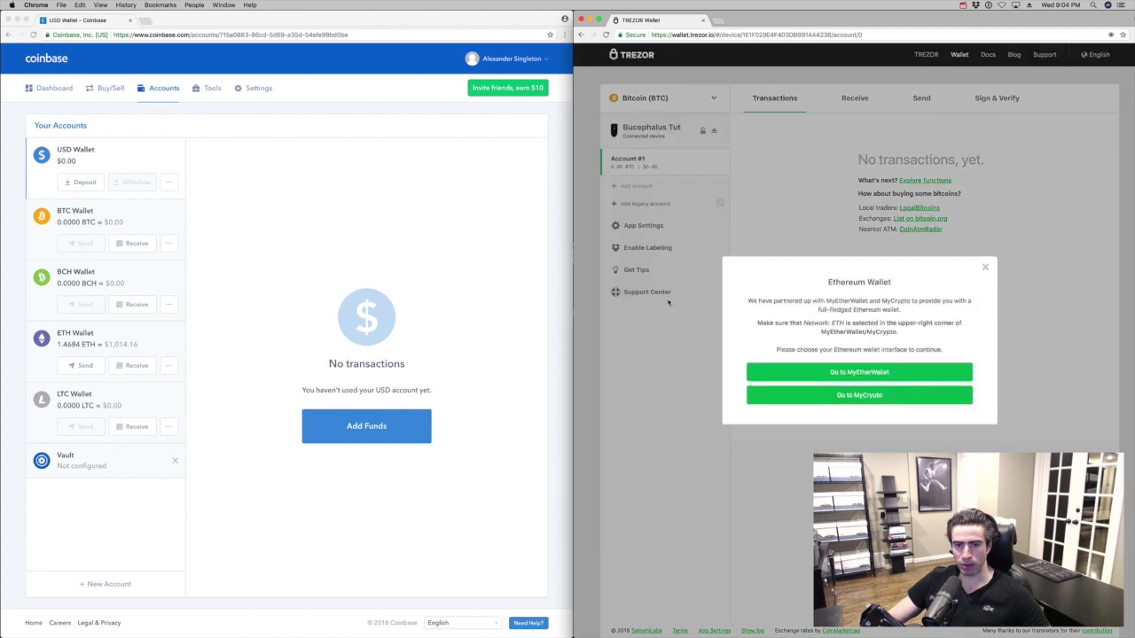
left_click(849, 374)
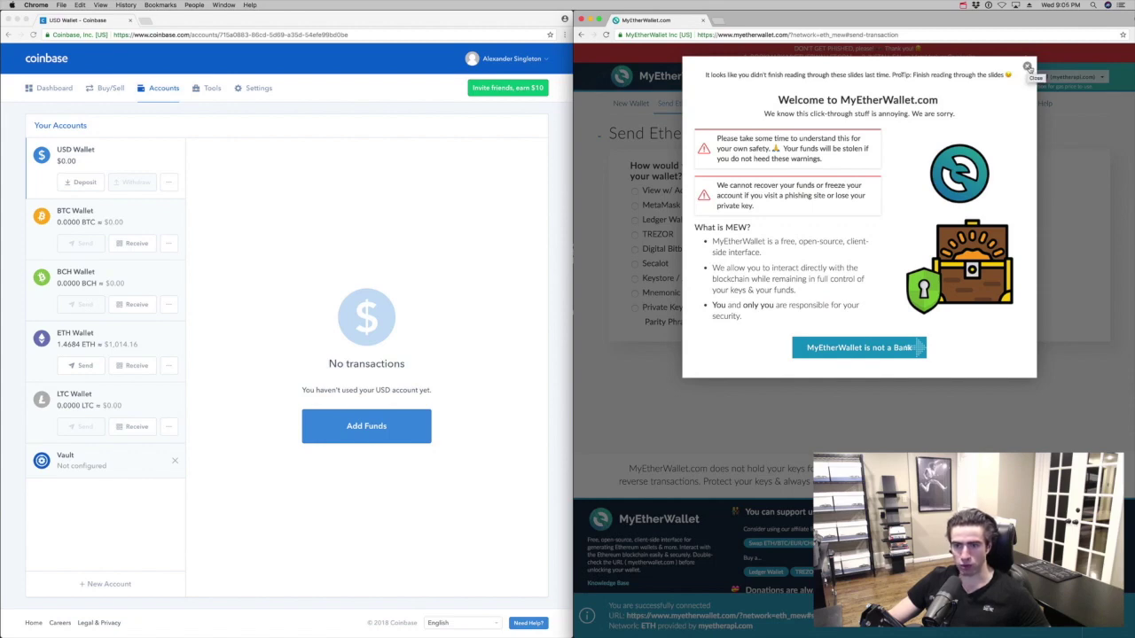
Dismiss the welcome message, connect via TREZOR, and allow exporting the Ether public key.
left_click(1027, 67)
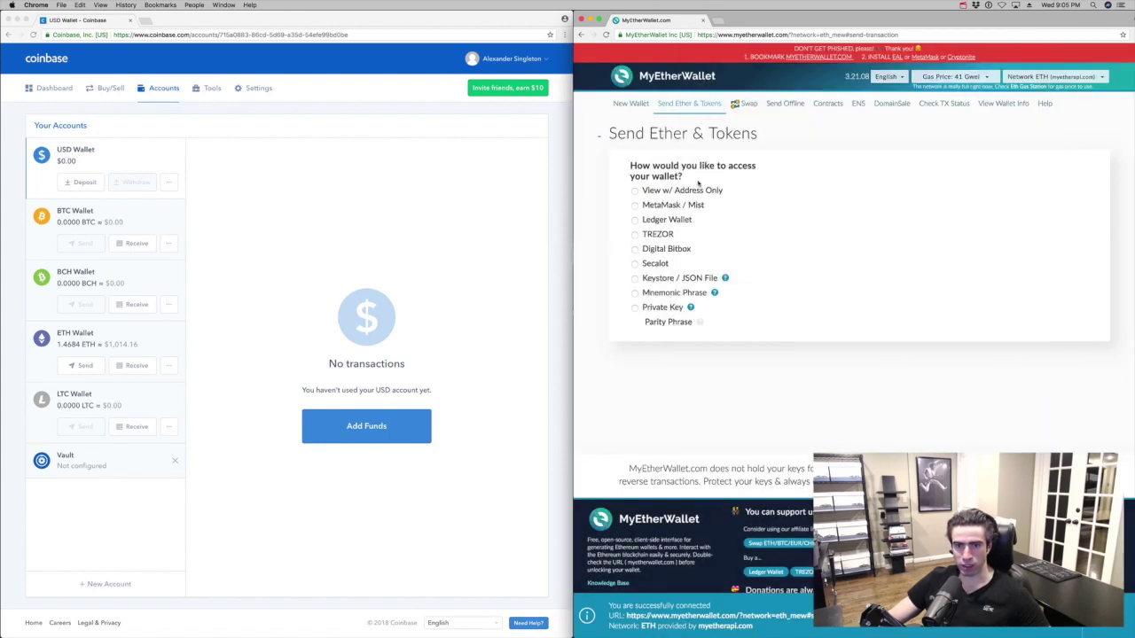
left_click(634, 236)
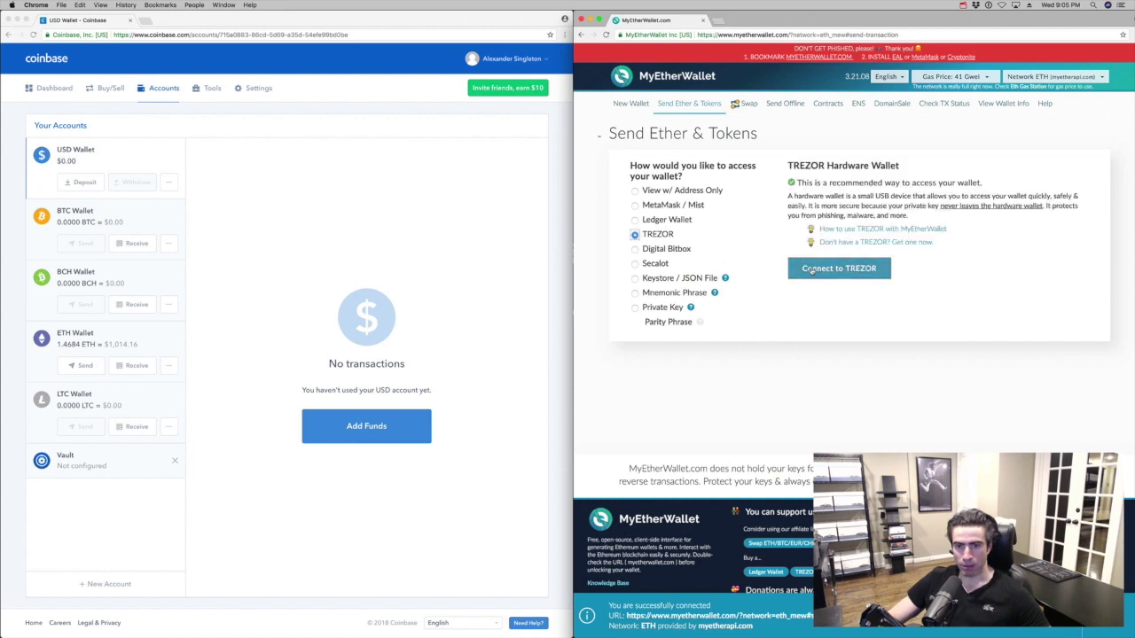
left_click(811, 269)
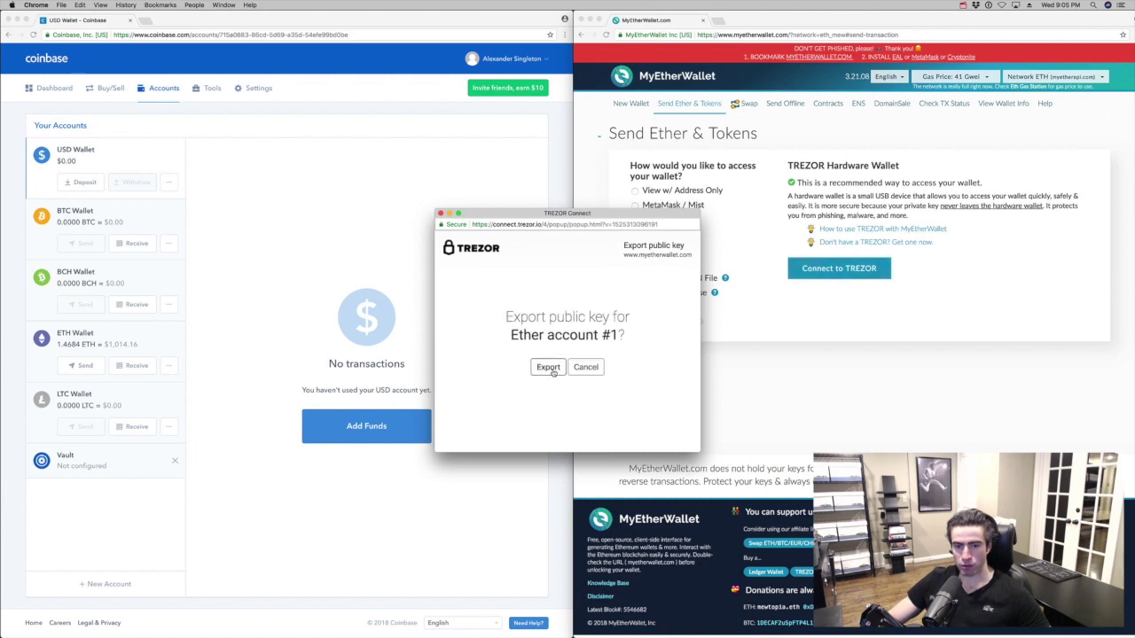
left_click(548, 367)
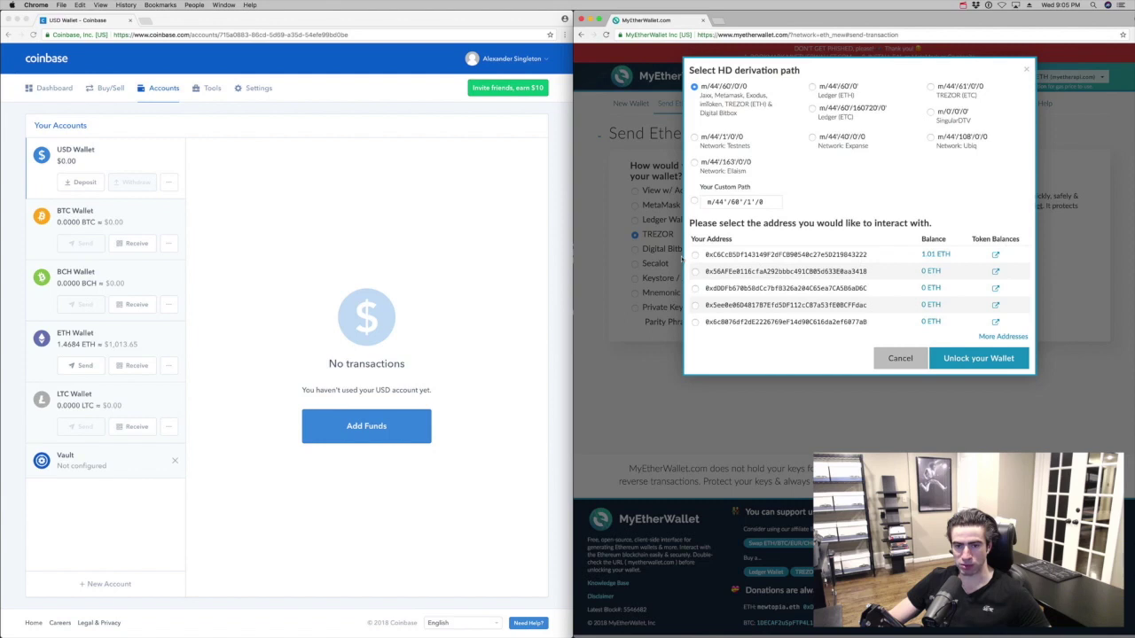
Select the first derivation-path address holding 1.01 ETH and unlock the wallet.
left_click(695, 255)
left_click(971, 363)
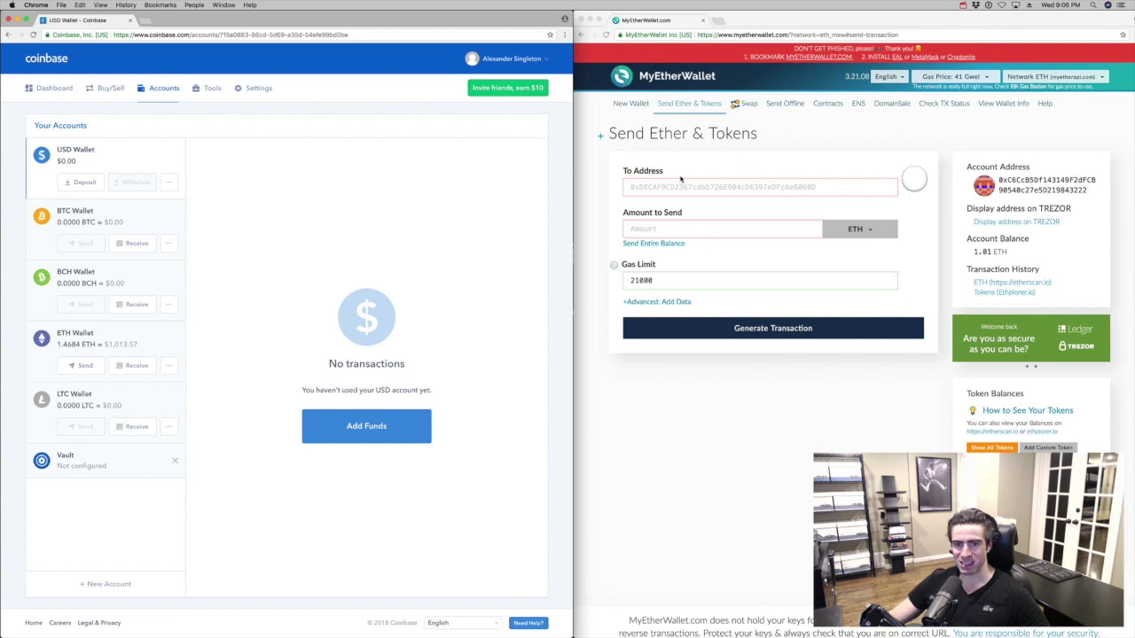
Highlight the full Account Address text in MyEtherWallet's right sidebar.
double_click(1023, 182)
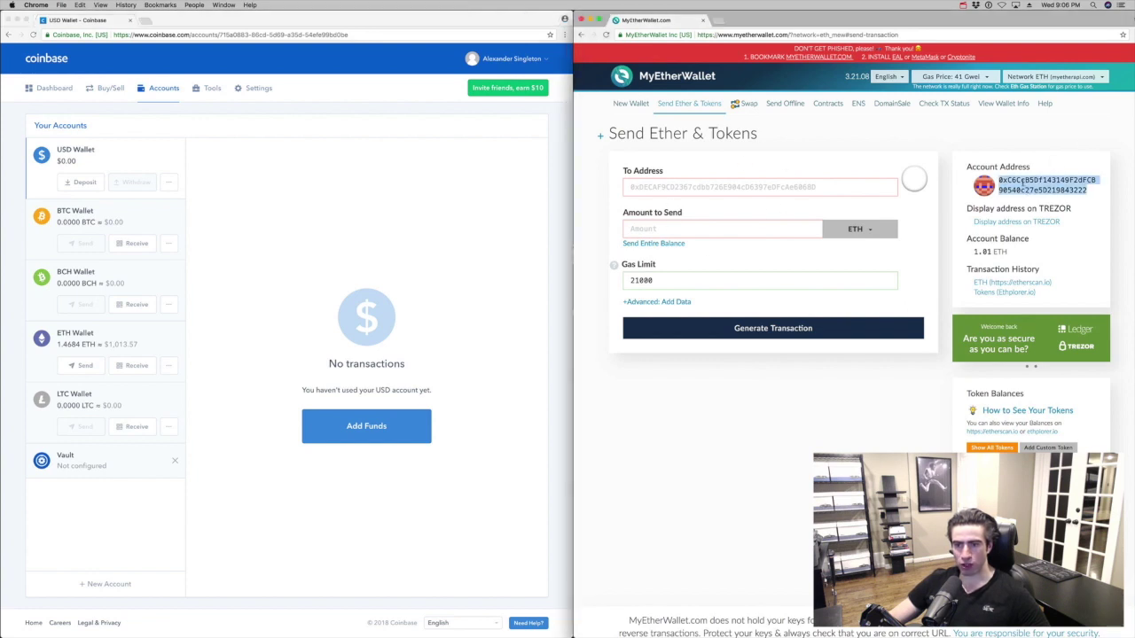
left_click(1022, 182)
mouse_move(999, 180)
left_mouse_down()
mouse_move(1078, 192)
mouse_move(999, 180)
left_mouse_up()
left_click(1087, 189)
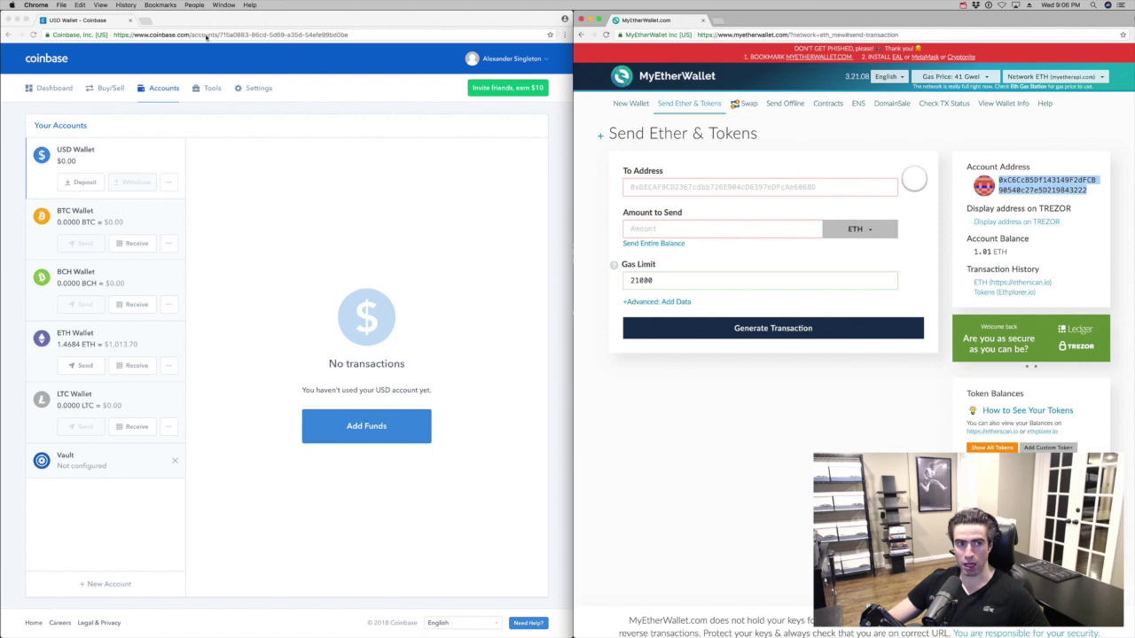
Copy the account address via Chrome's Edit menu and open Coinbase's ETH Wallet.
left_click(79, 5)
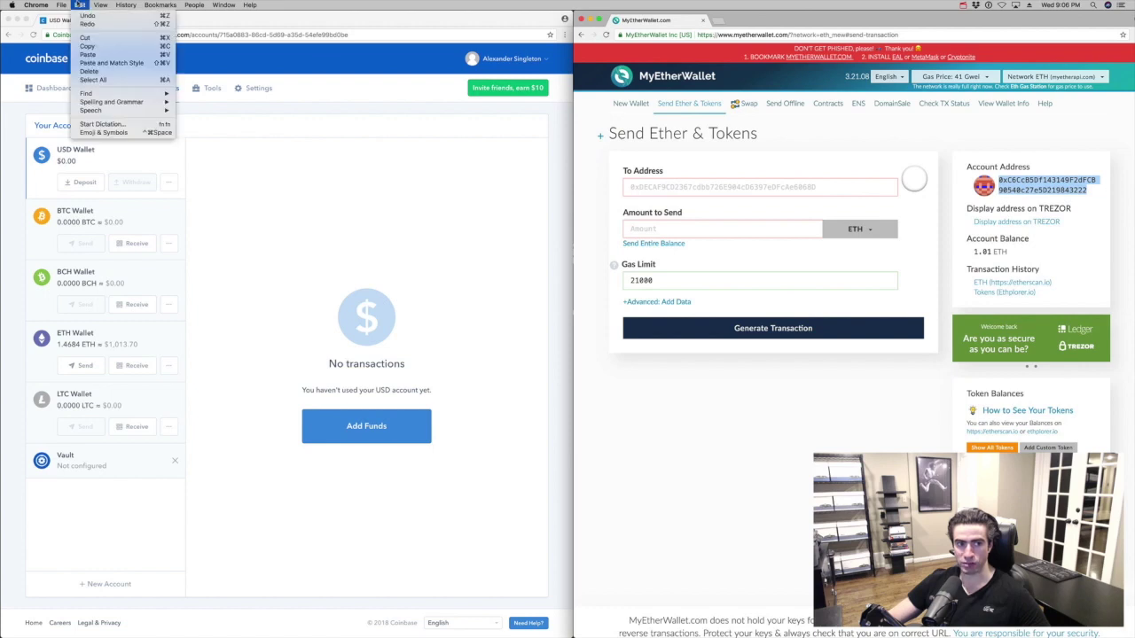
left_click(92, 45)
left_click(237, 209)
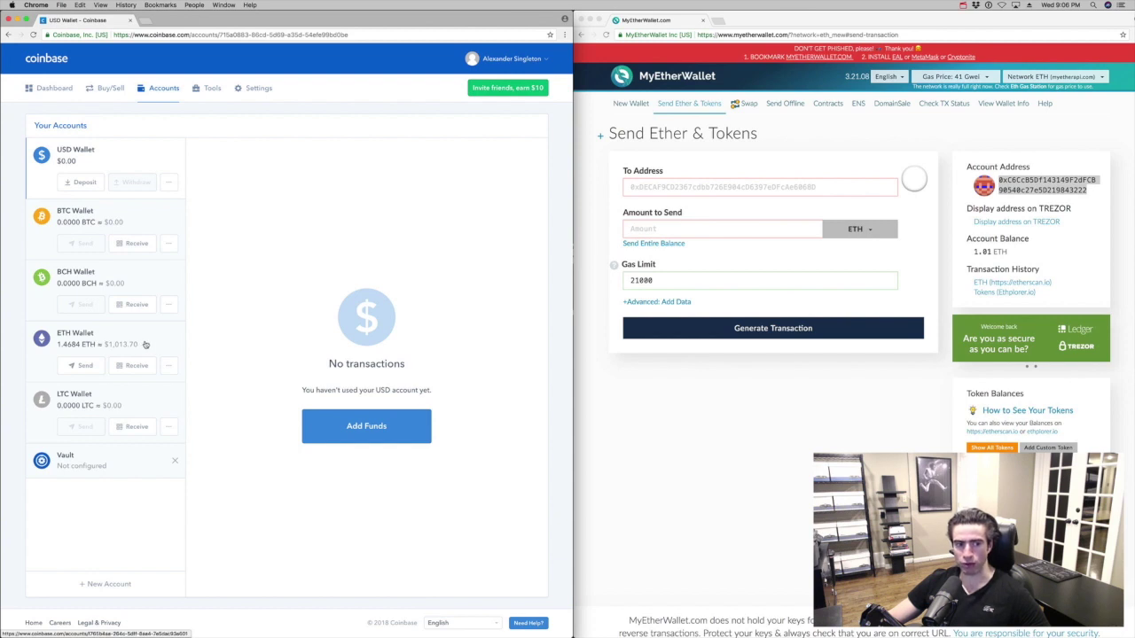
left_click(147, 343)
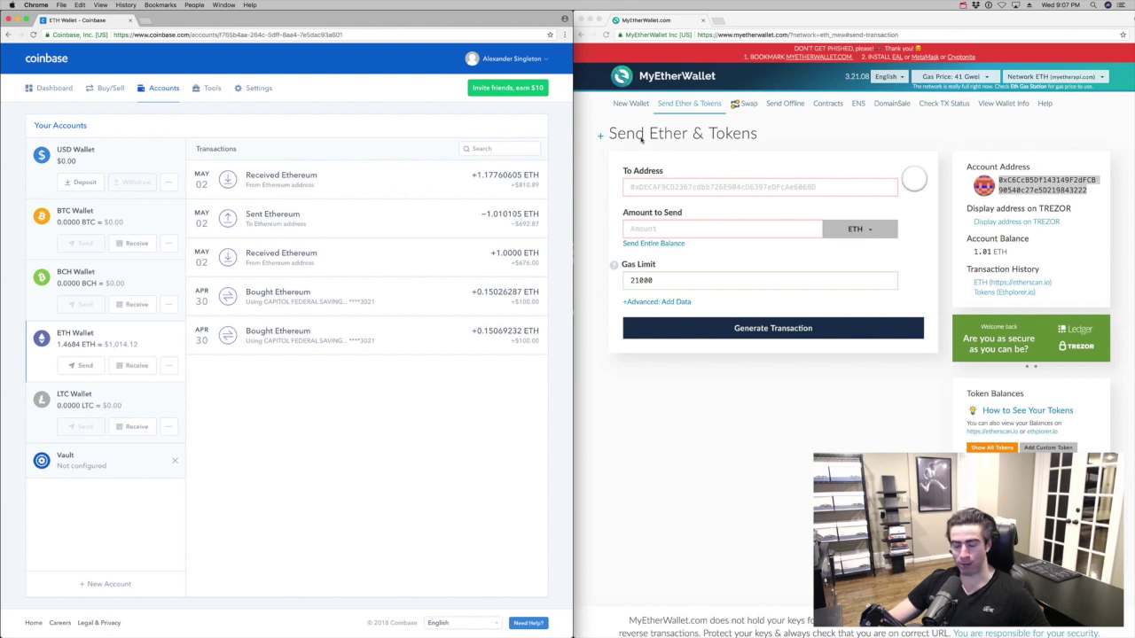
Start a Send from the ETH Wallet and paste the Trezor address as recipient.
left_click(70, 371)
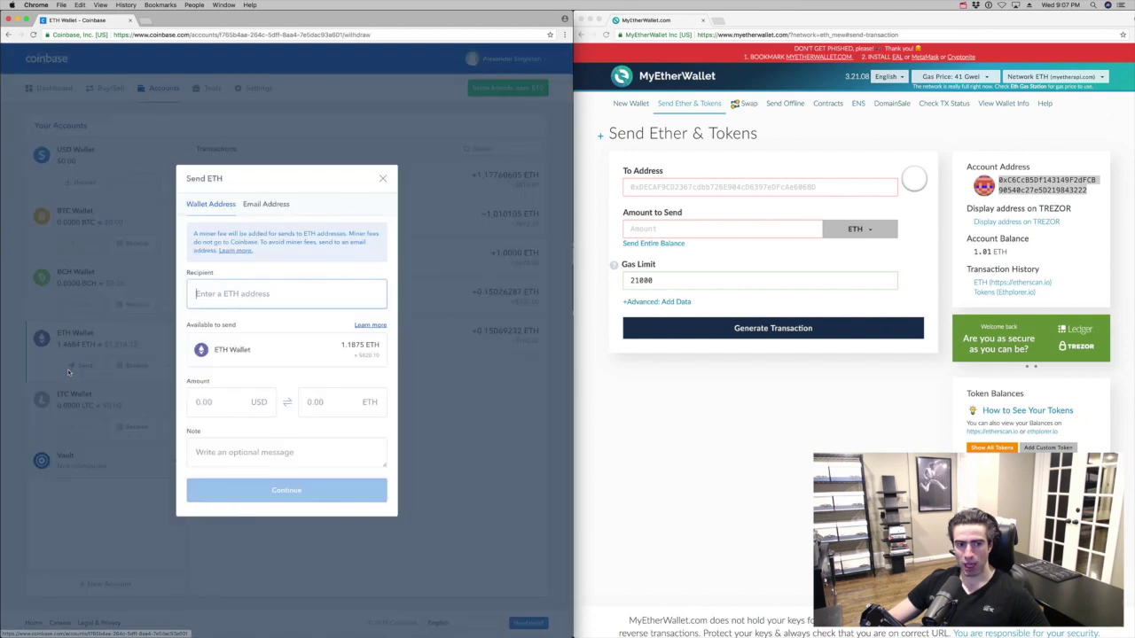
left_click(288, 304)
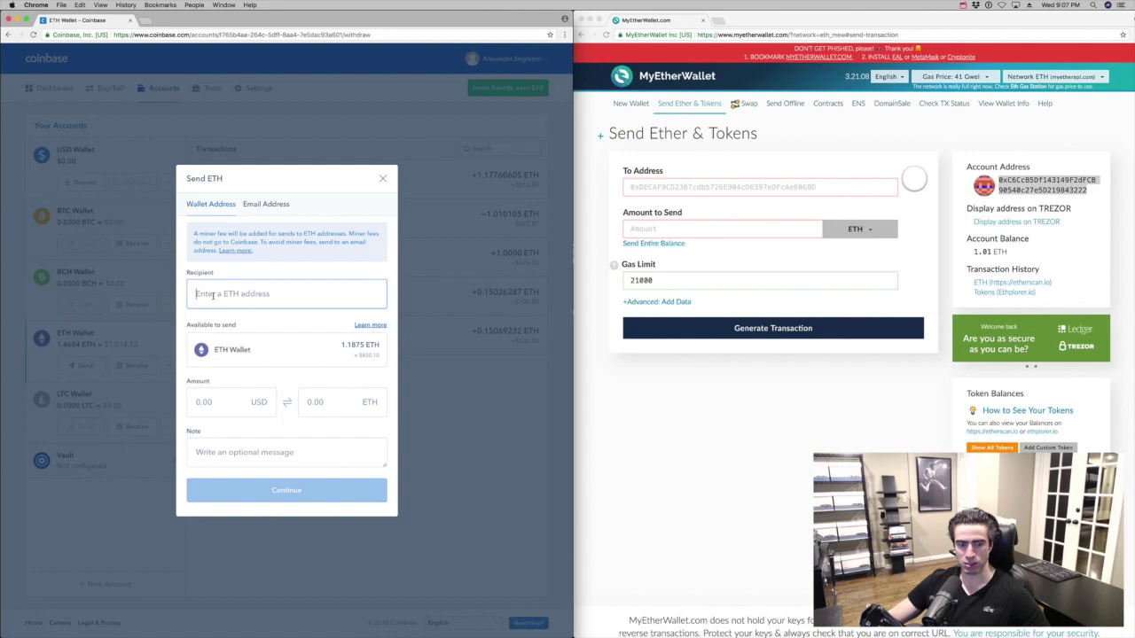
key("super+v")
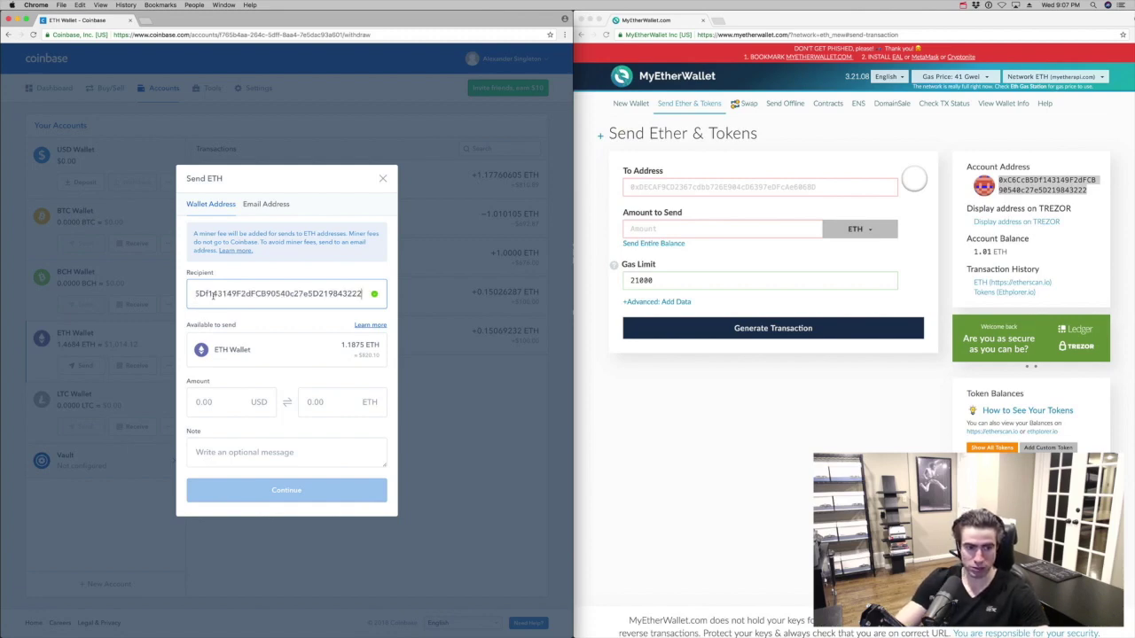
Highlight parts of the pasted recipient address to verify it against MyEtherWallet.
left_click_drag(319, 295, 180, 296)
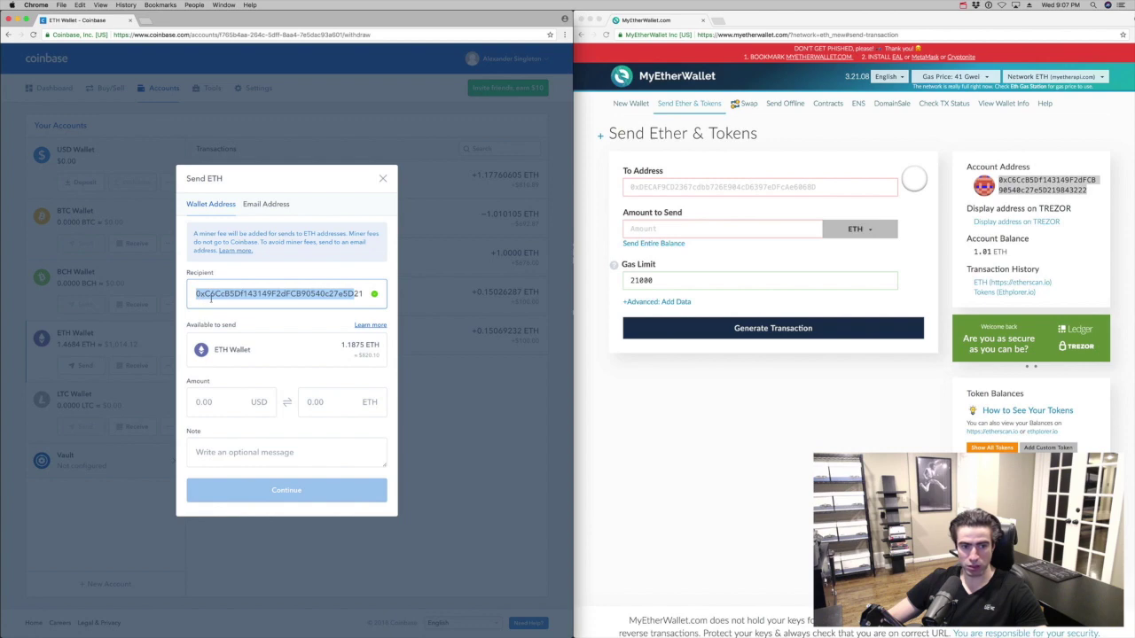
left_click(210, 298)
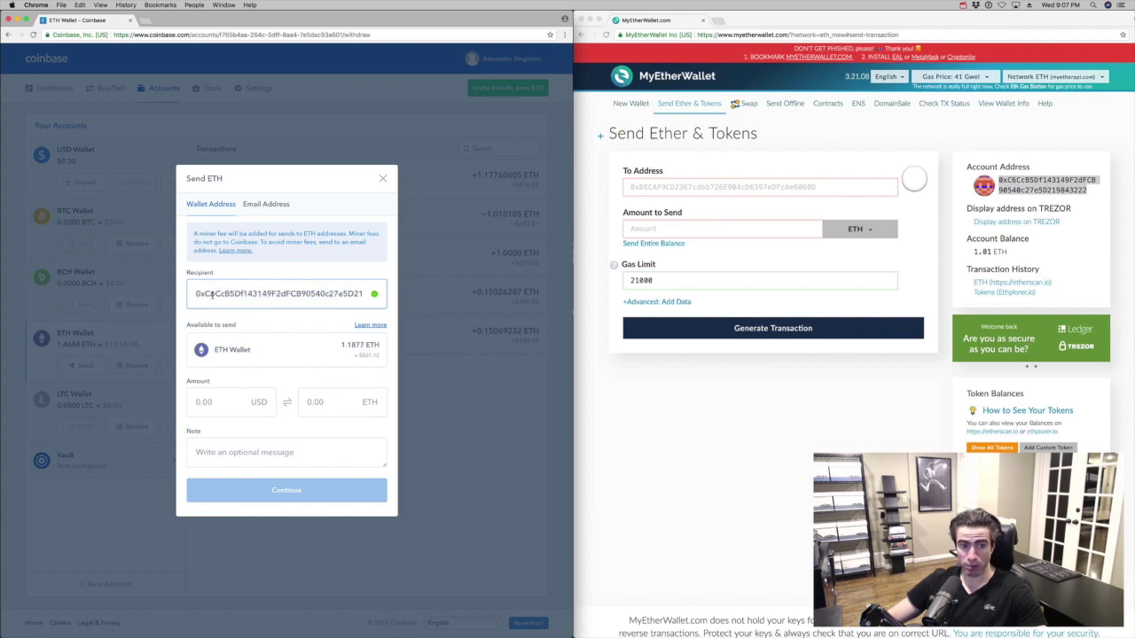
left_click_drag(266, 294, 376, 298)
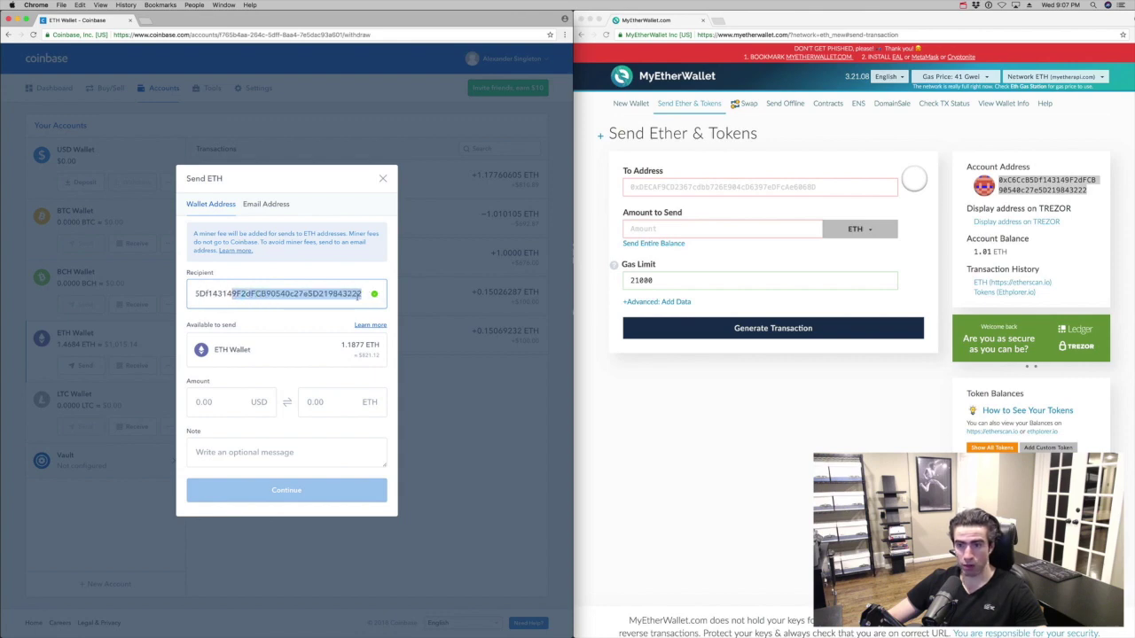
left_click(358, 296)
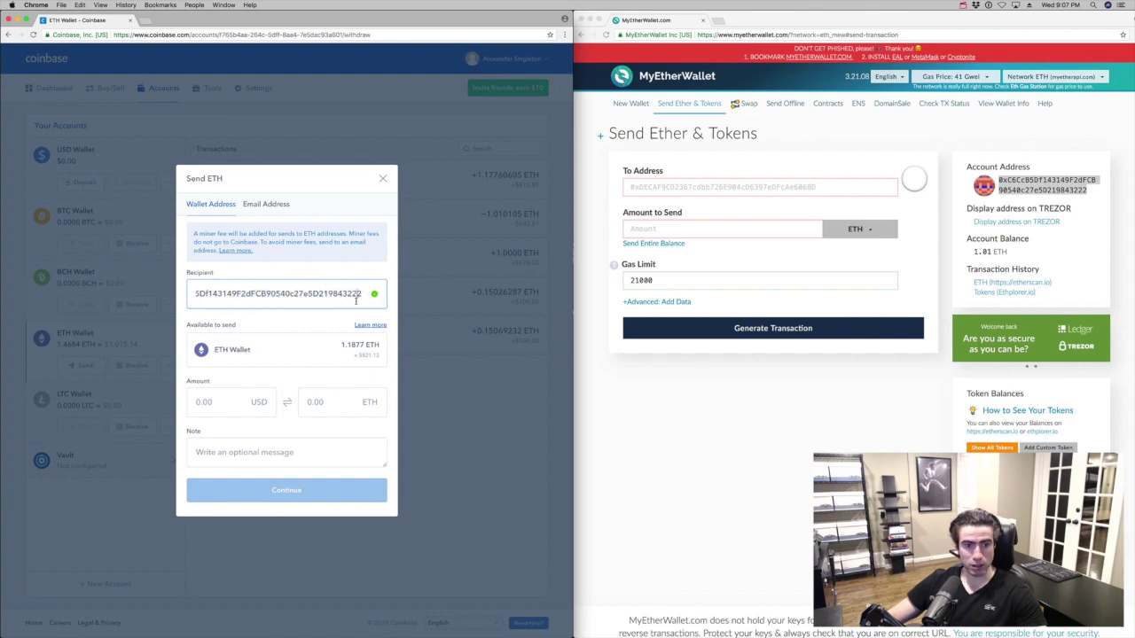
left_click_drag(345, 295, 365, 296)
left_click(342, 294)
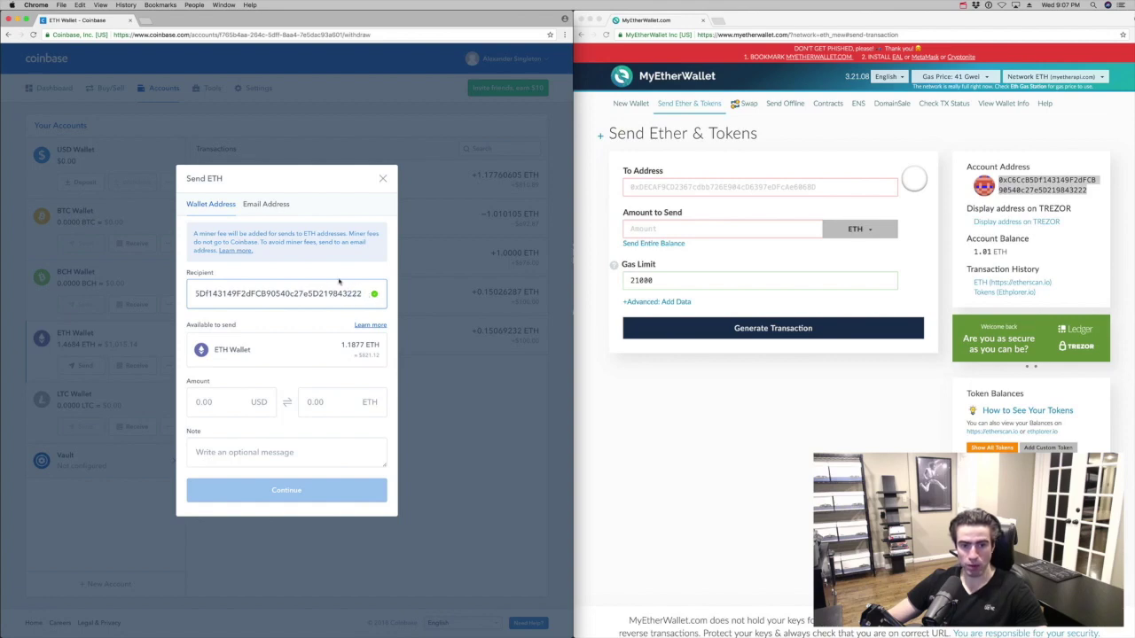
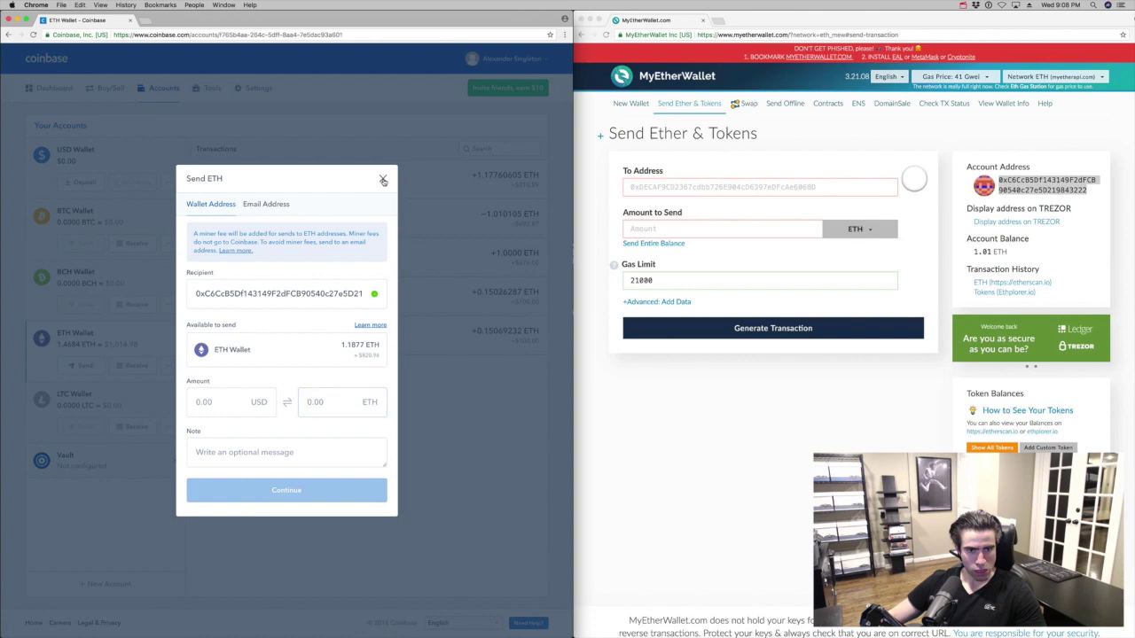
Restart the ETH Wallet send with the copied Trezor address as recipient.
left_click(383, 181)
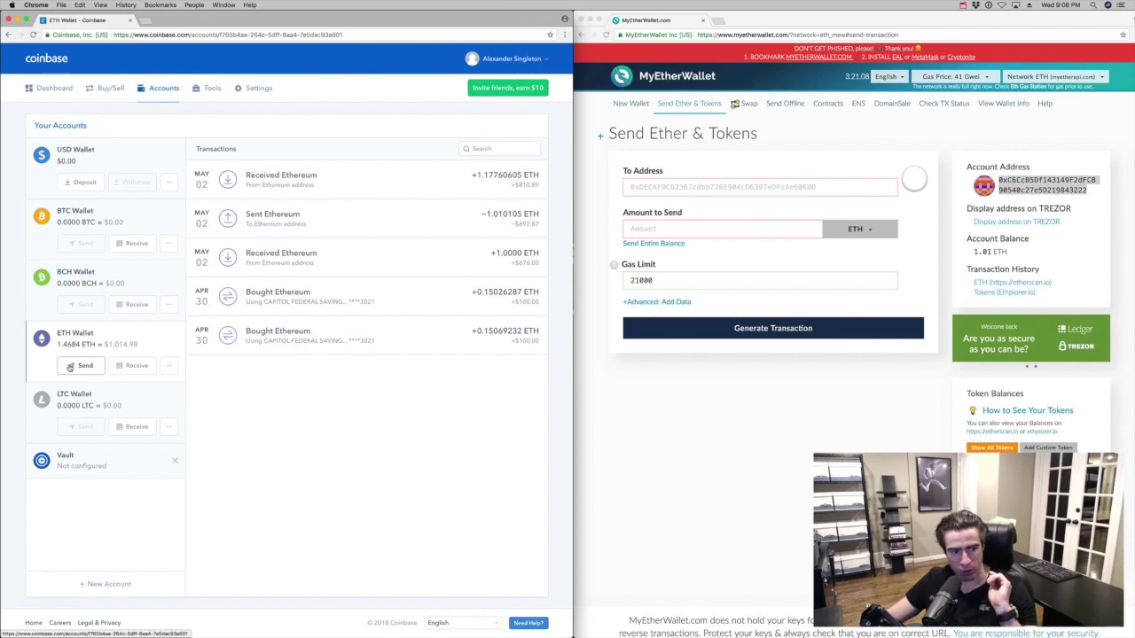
left_click(70, 367)
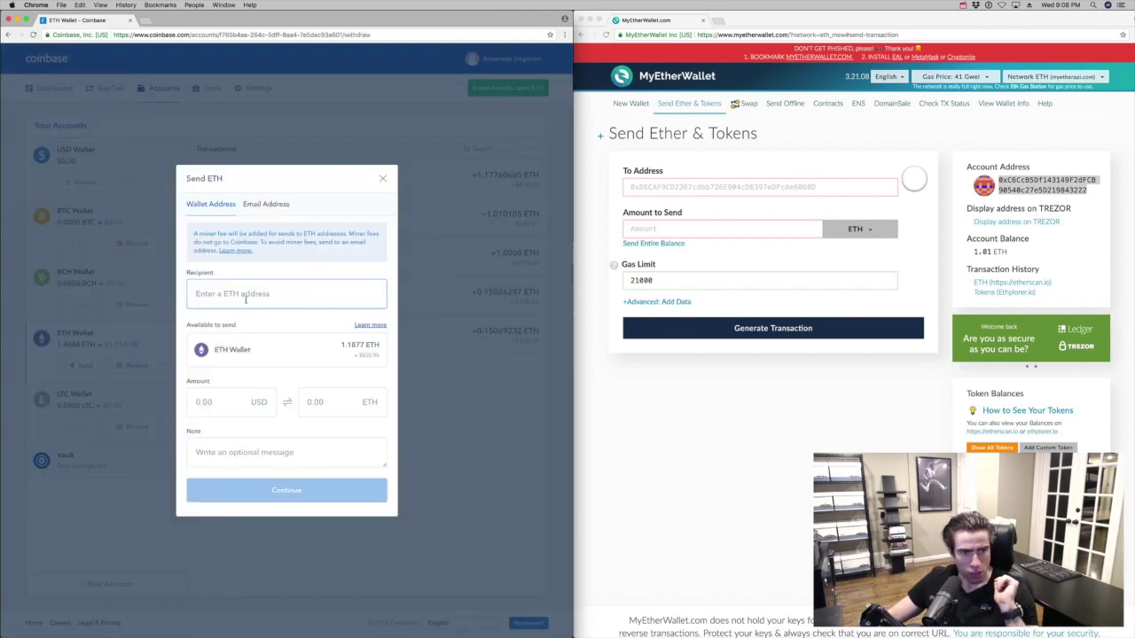
left_click(1043, 197)
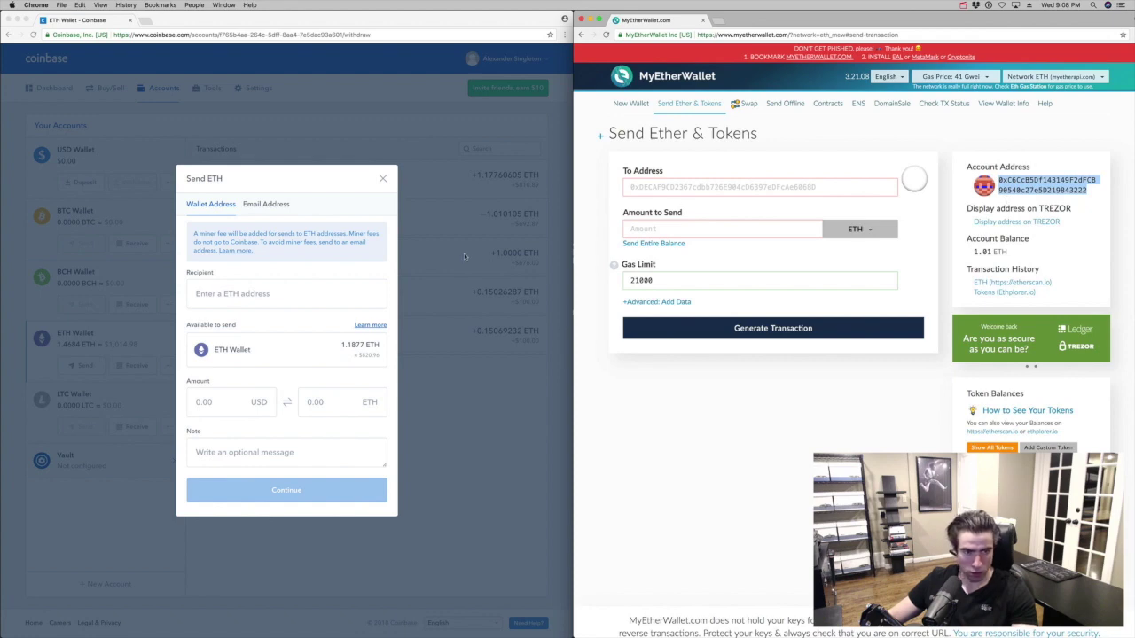
left_click(224, 303)
Send the maximum 1.18764367 ETH with the note 'Bucephalus' and submit the form.
left_click(218, 403)
left_click(250, 403)
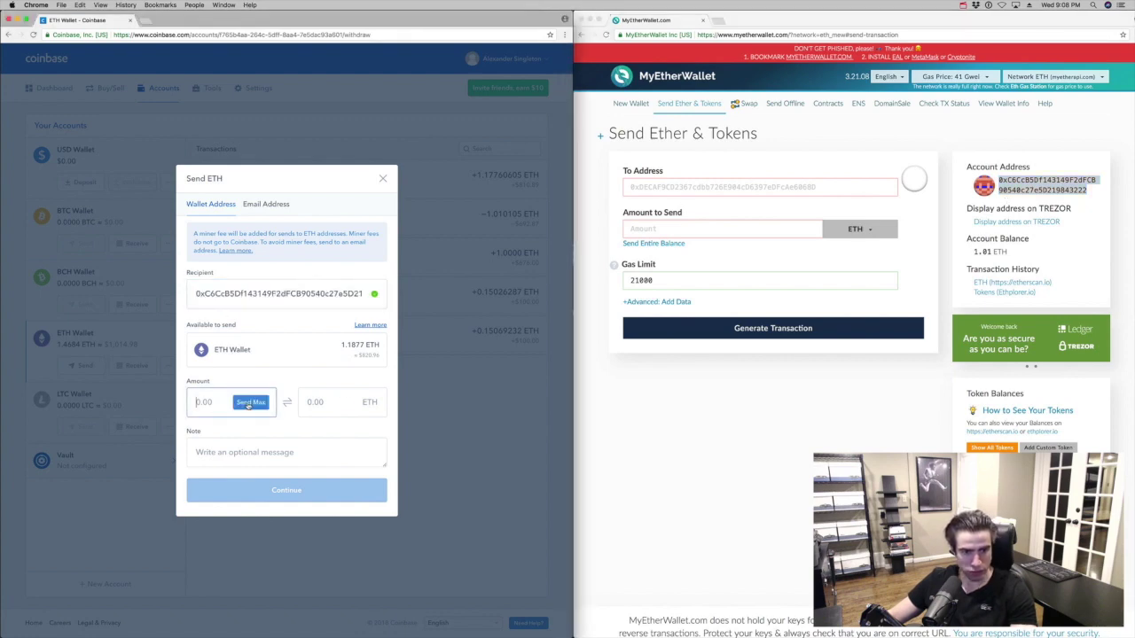
left_click(253, 452)
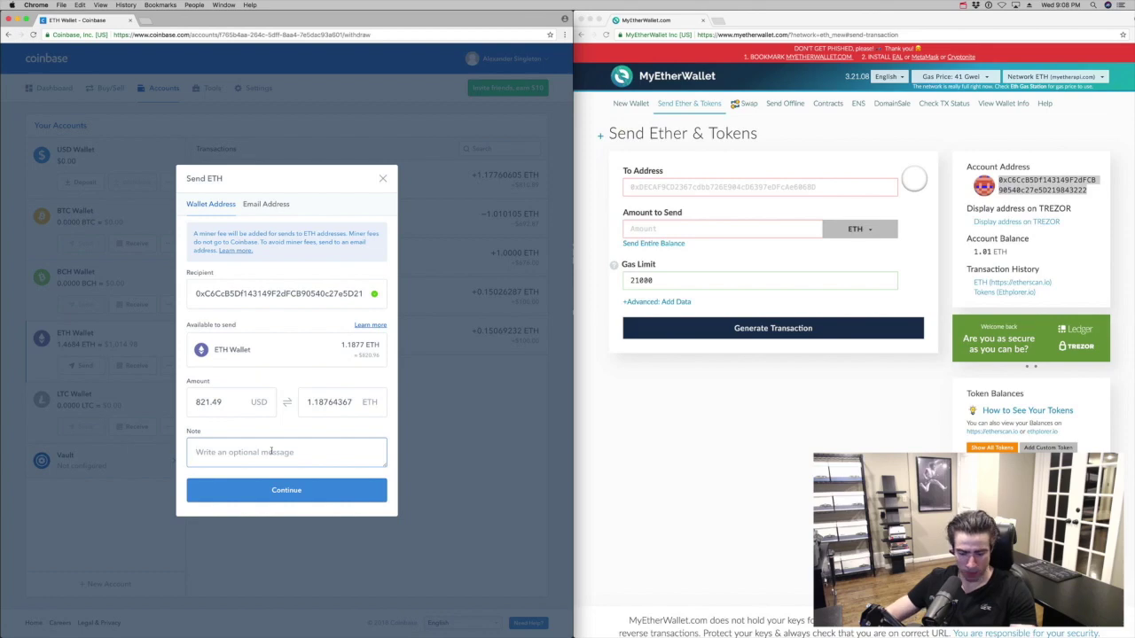
type("BNucep")
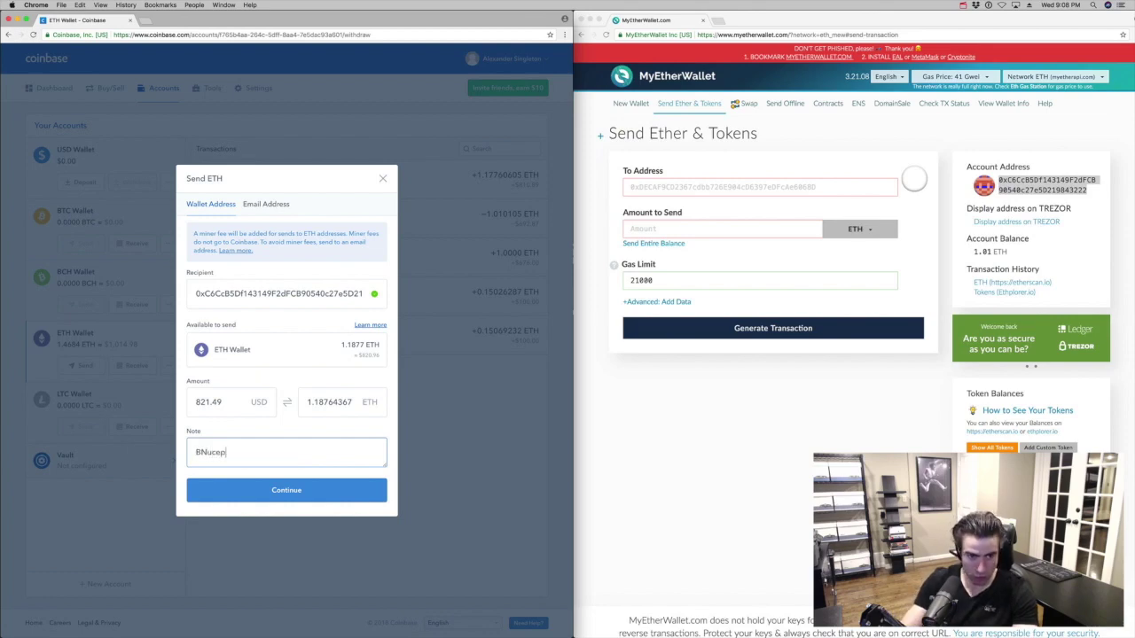
key("BackSpace")
key("BackSpace")
key("BackSpace")
key("BackSpace")
key("BackSpace")
type("uc")
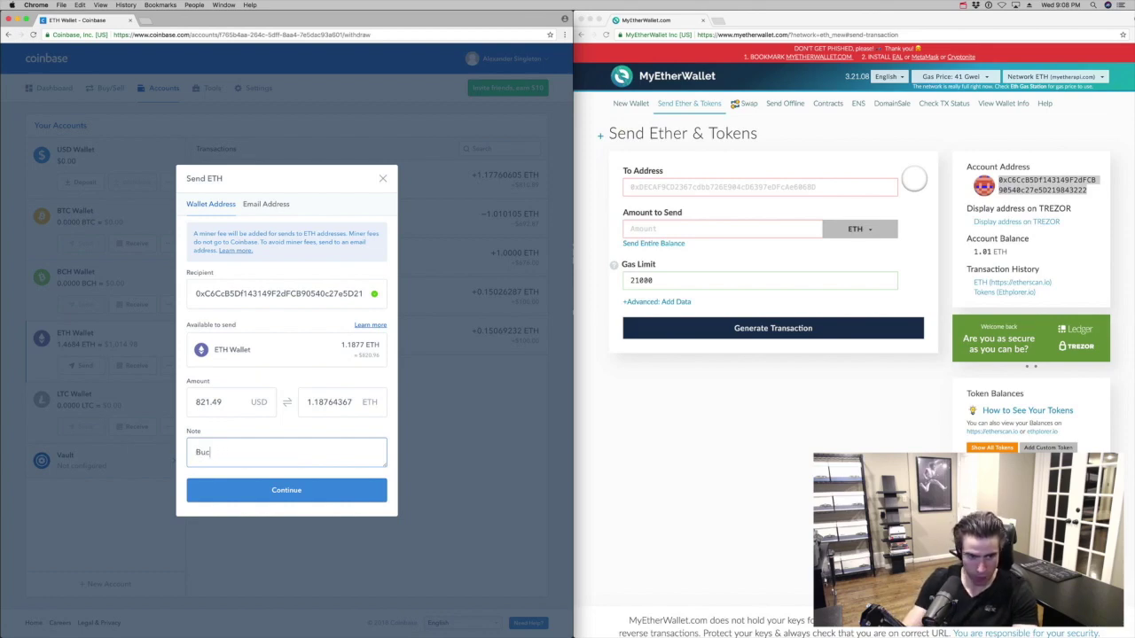
type("epha")
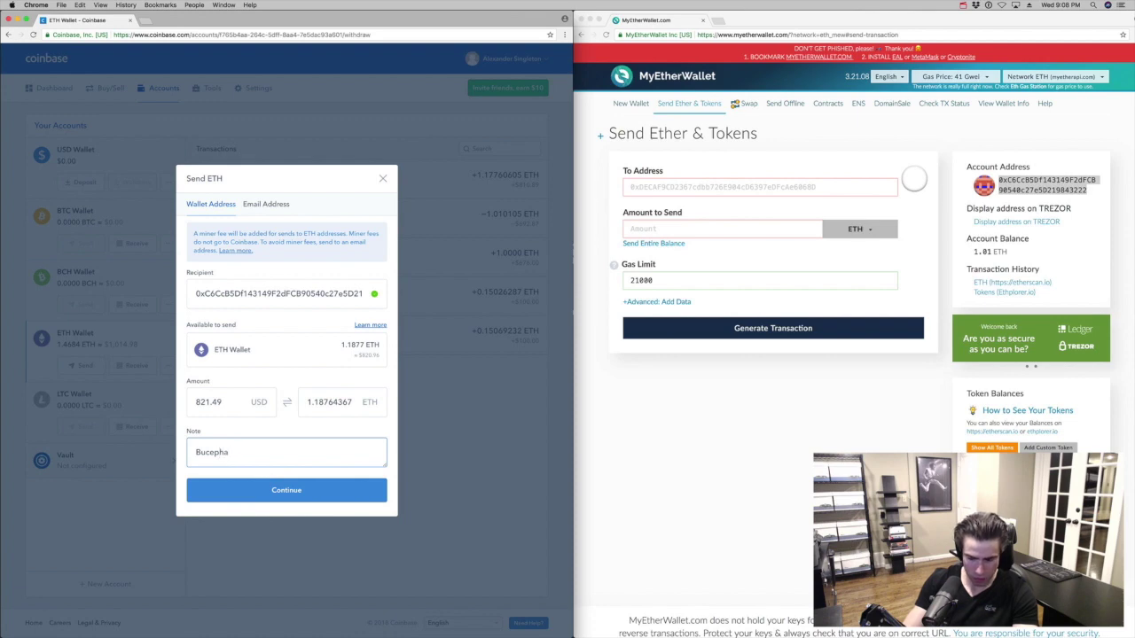
type("lus")
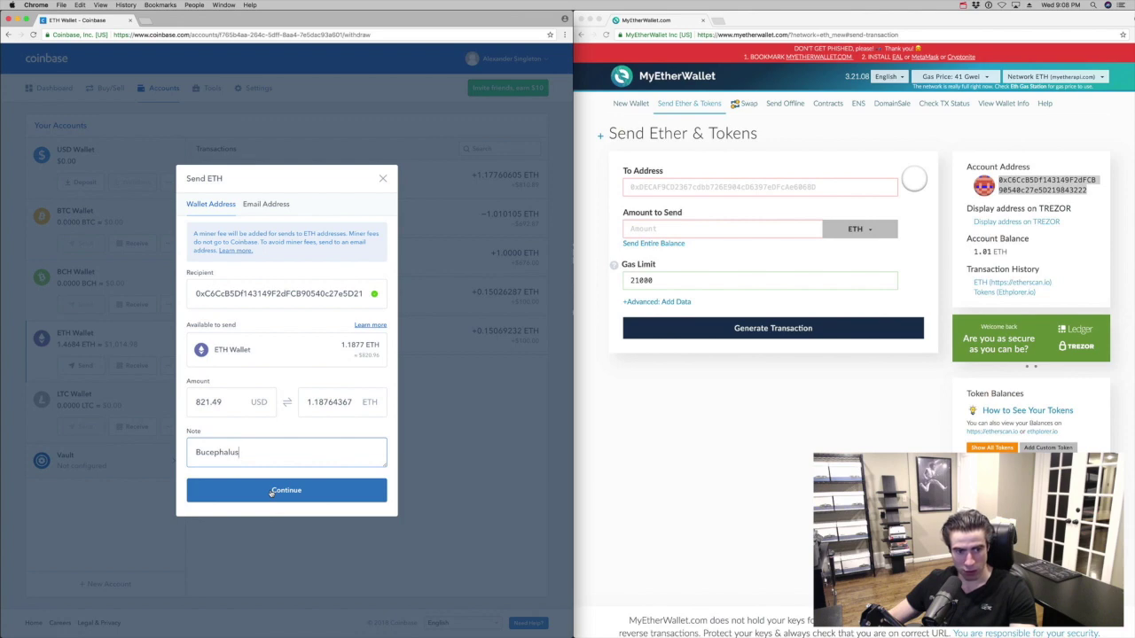
left_click(272, 493)
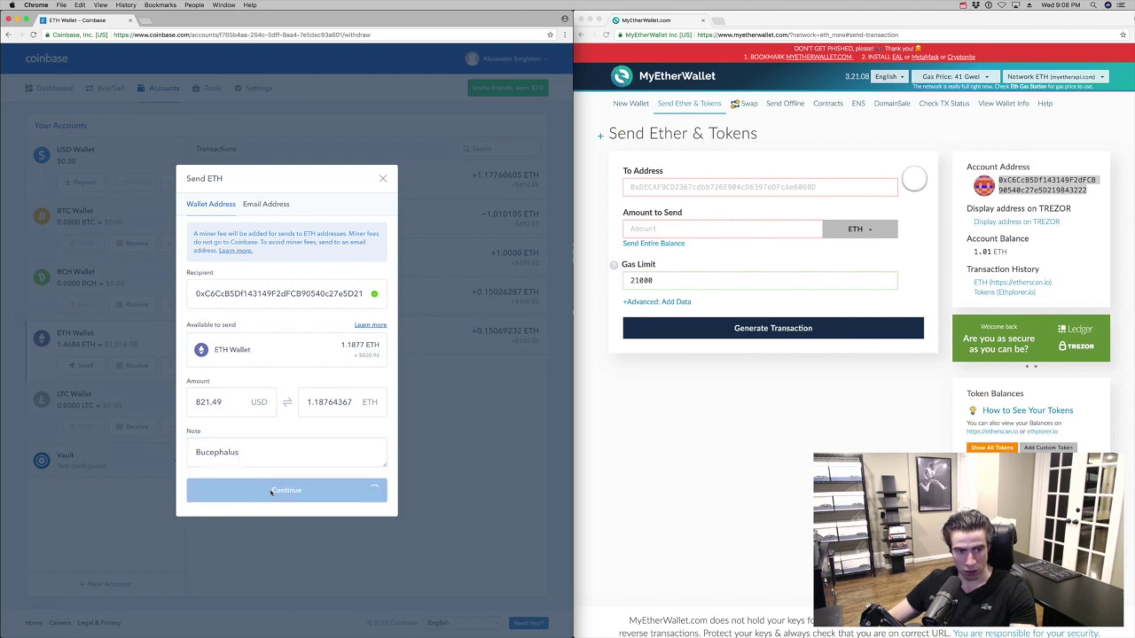
Confirm the 1.18764367 ETH send with the SMS verification code and dismiss the completion message.
left_click(307, 402)
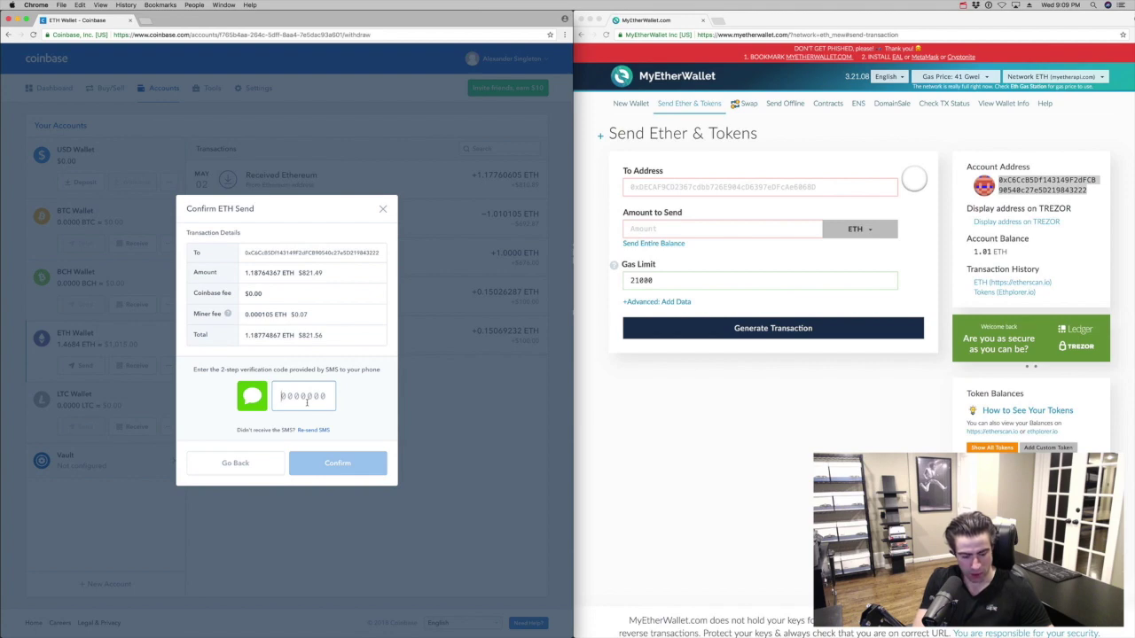
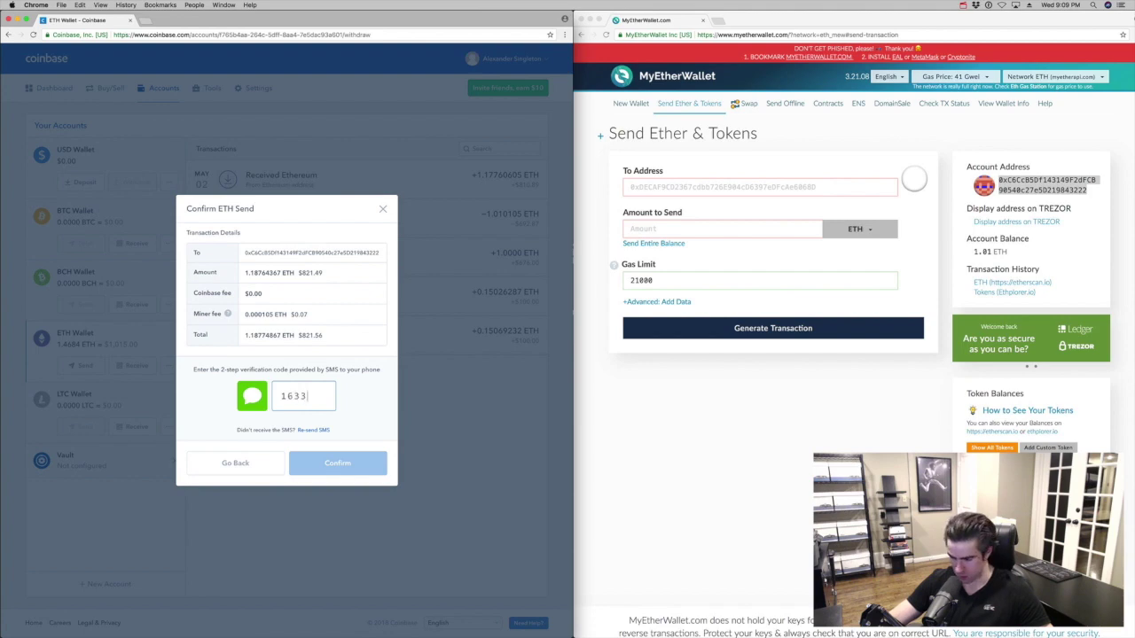
left_click(341, 476)
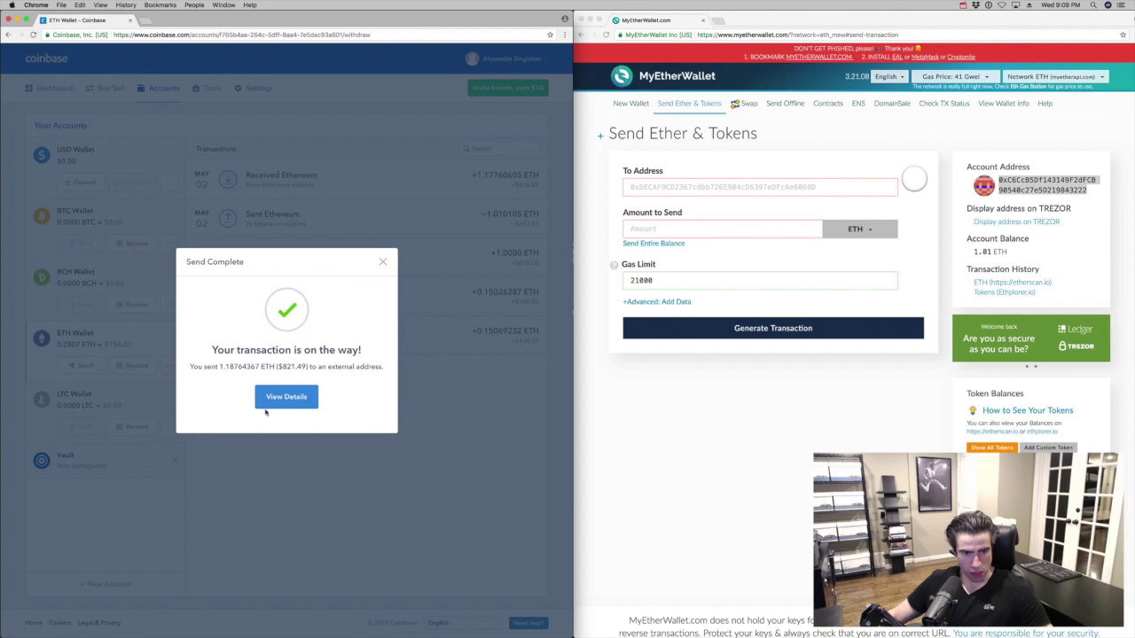
left_click(382, 262)
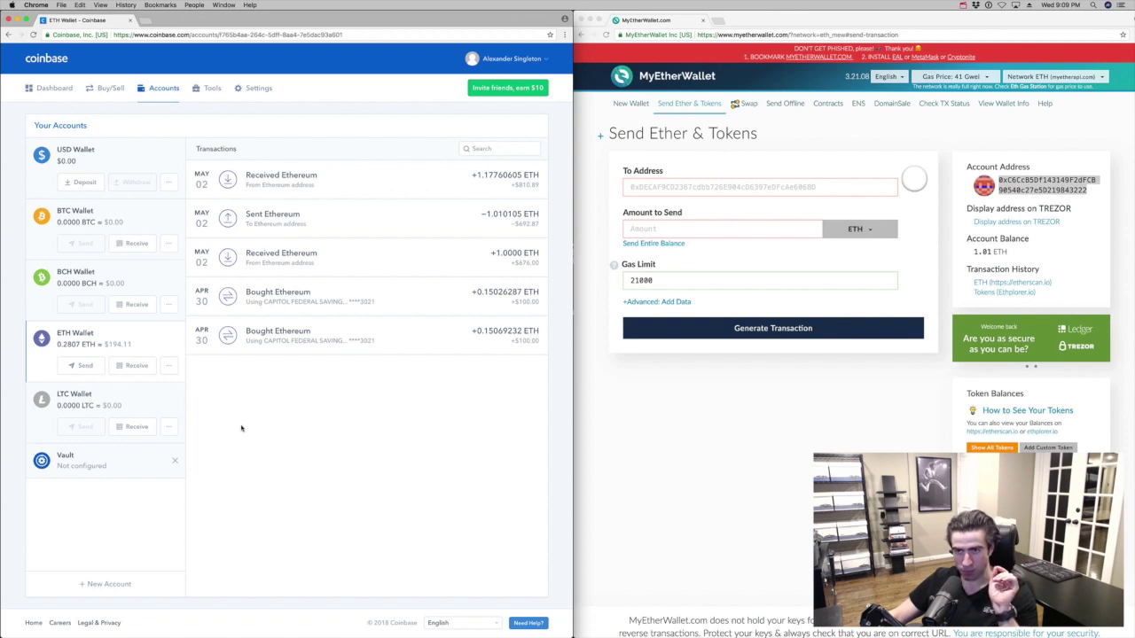
Close the Send Complete dialog, leaving the ETH Wallet at 0.2807 ETH.
left_click(963, 5)
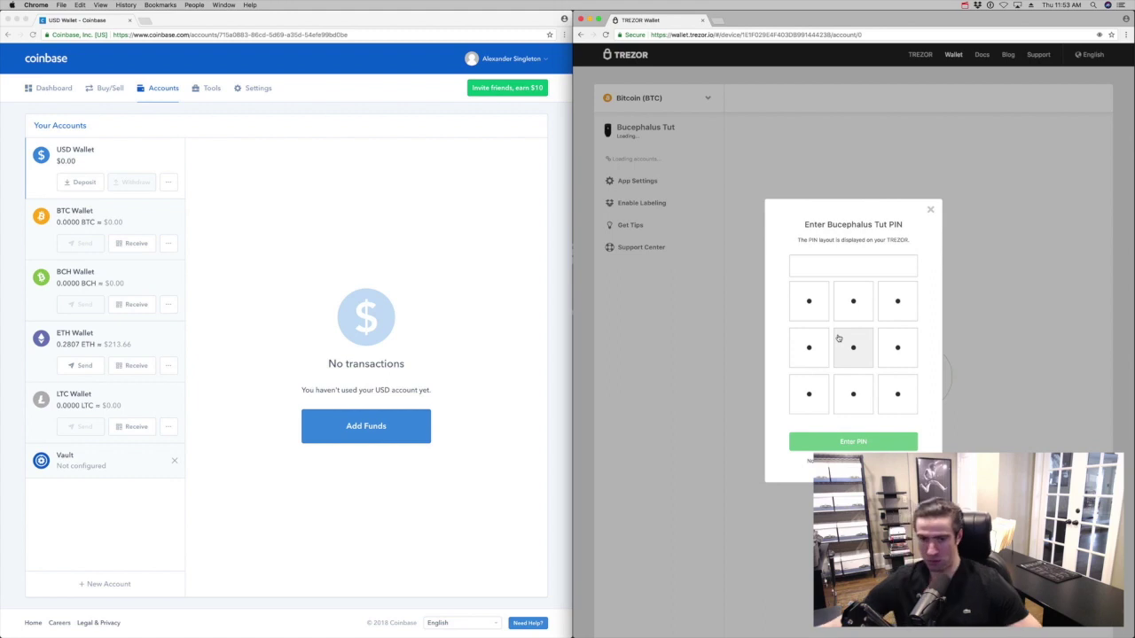
Unlock the Trezor by entering its four-digit PIN.
left_click(810, 346)
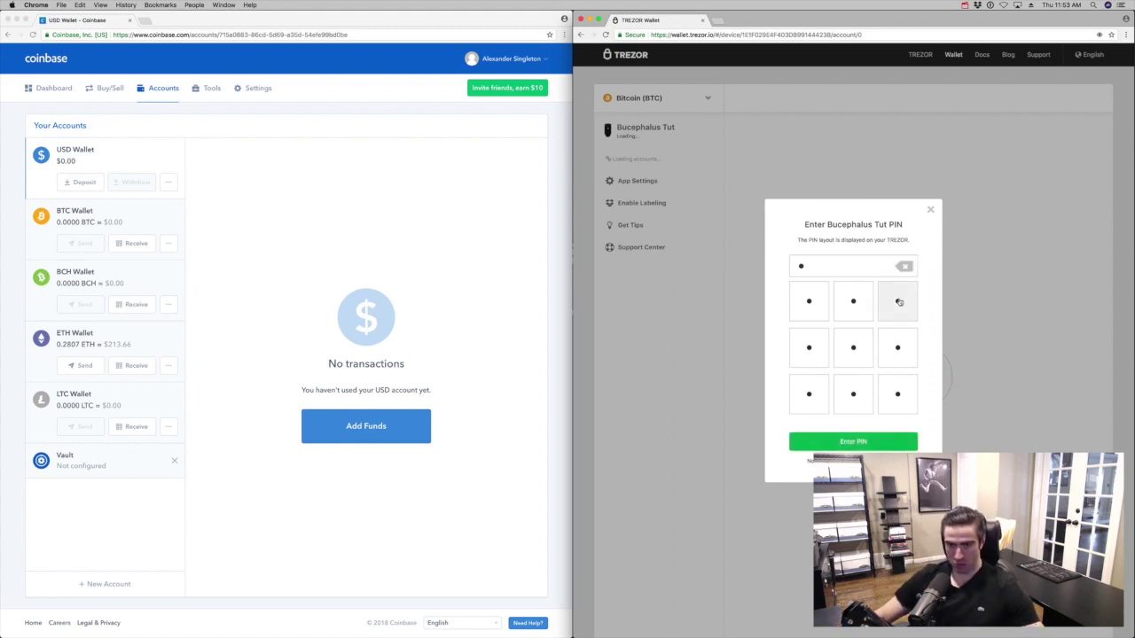
left_click(898, 348)
left_click(896, 391)
left_click(859, 406)
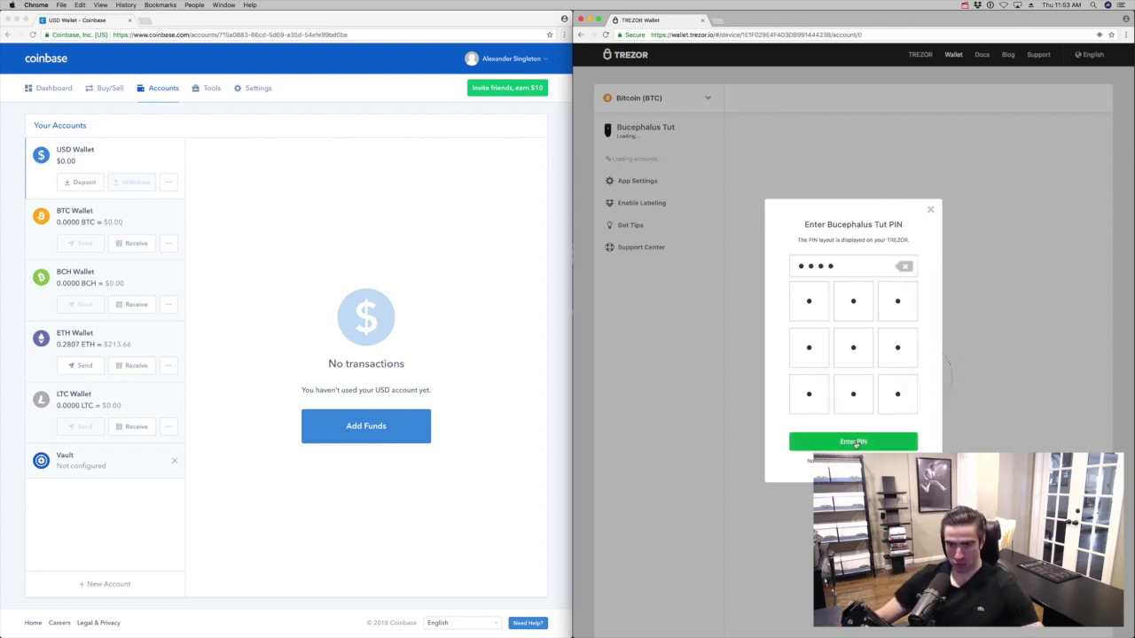
left_click(849, 443)
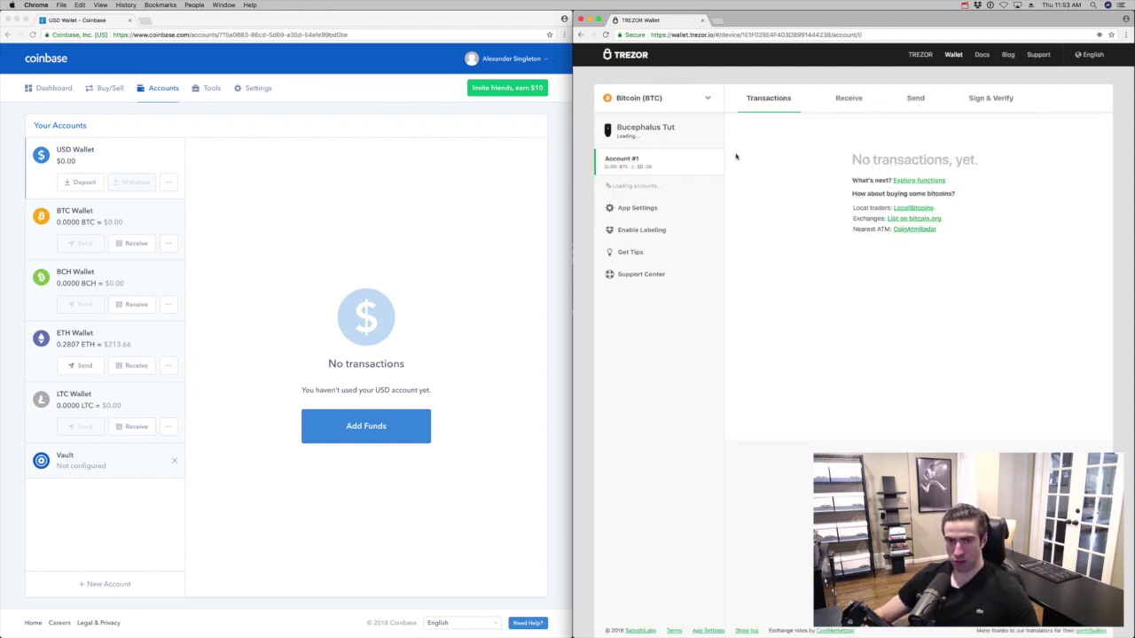
Switch the Trezor Wallet to Ethereum (ETH) and continue to MyEtherWallet.
left_click(705, 98)
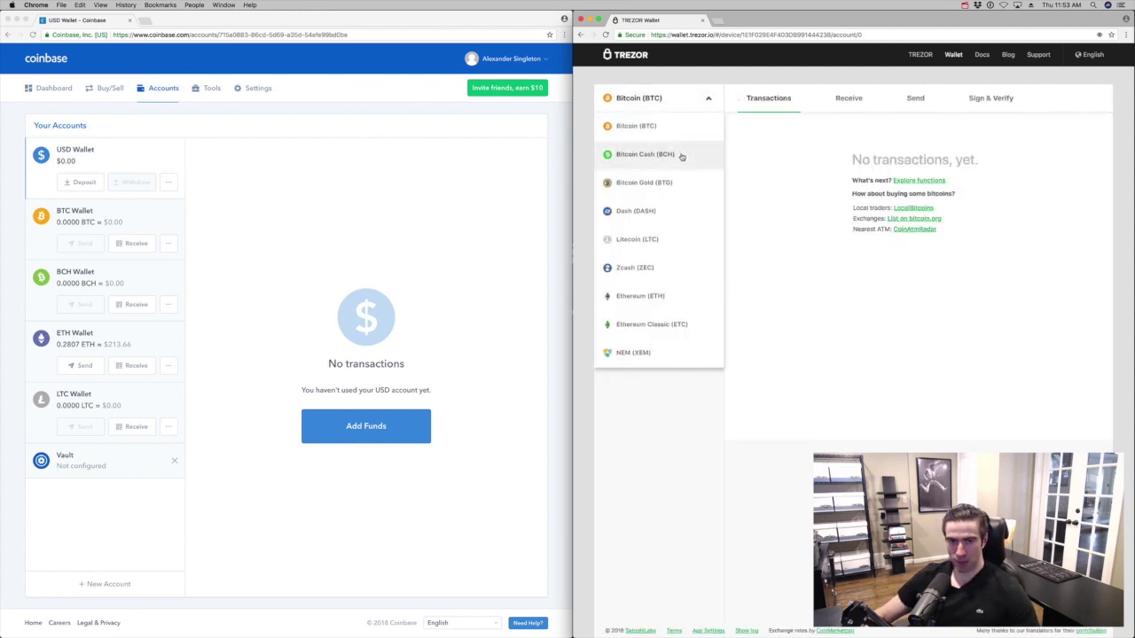
left_click(657, 304)
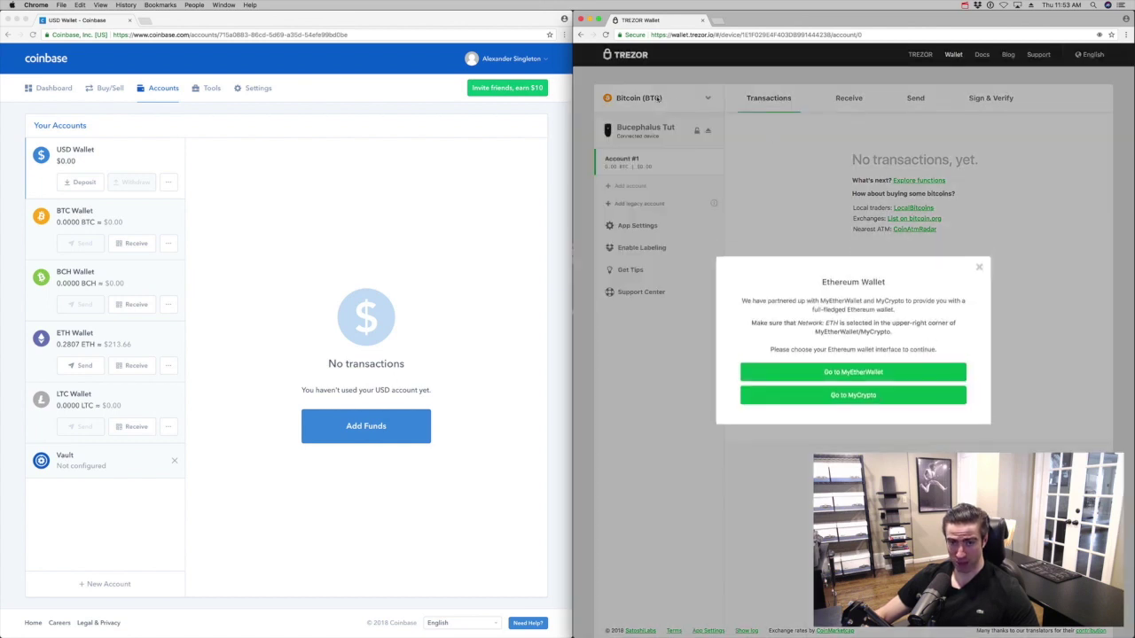
left_click(866, 377)
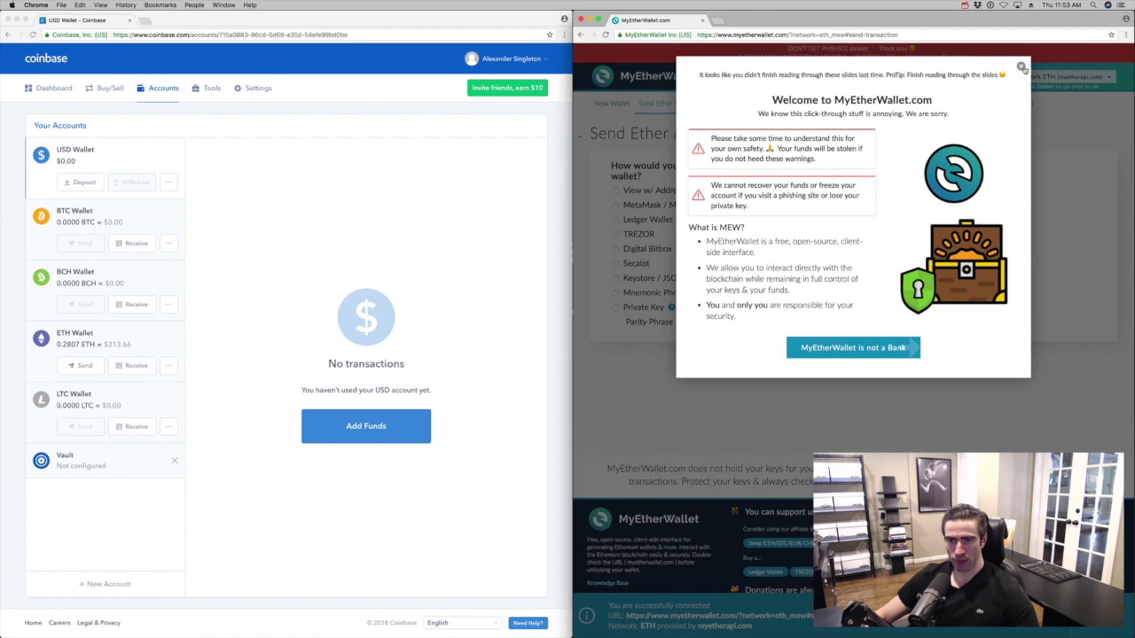
left_click(1024, 68)
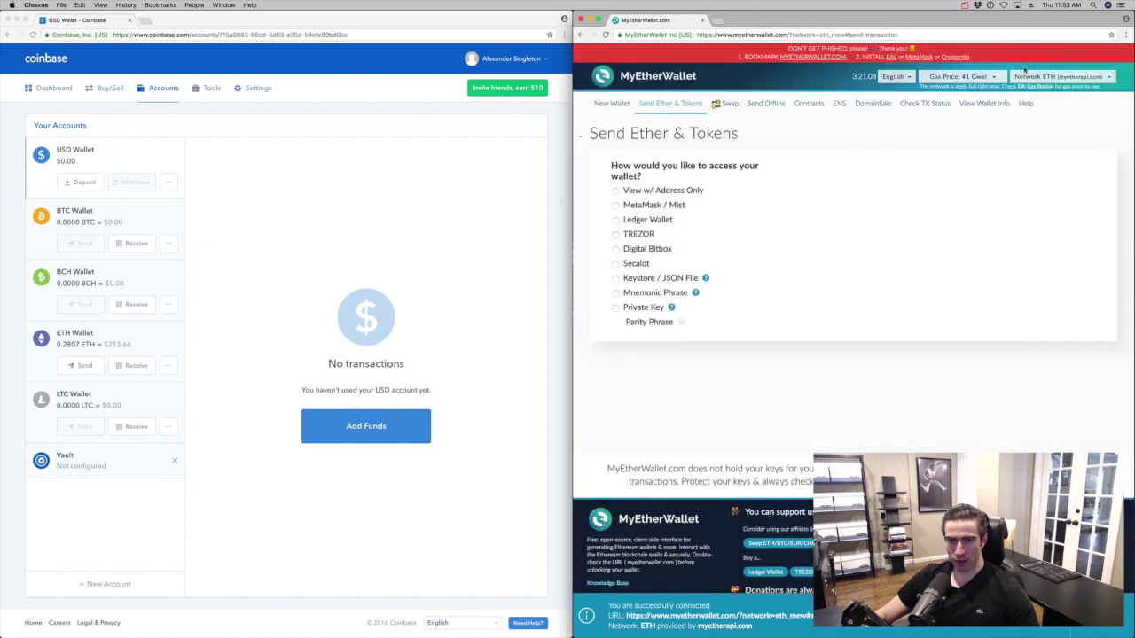
Connect MyEtherWallet to the TREZOR and allow exporting its public key.
left_click(648, 237)
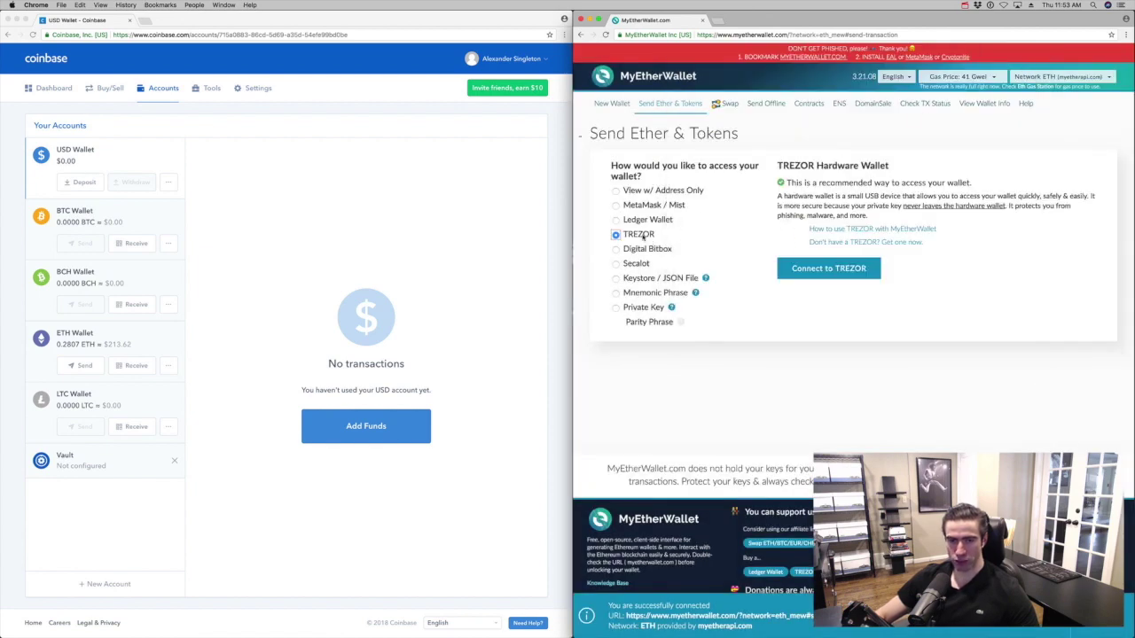
left_click(802, 268)
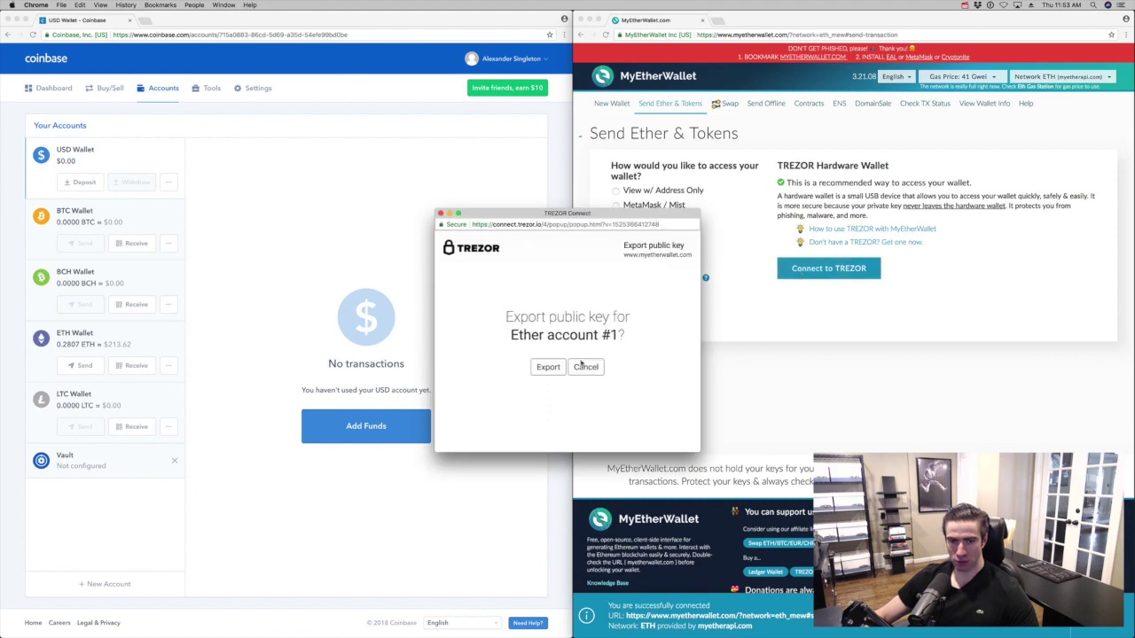
left_click(548, 367)
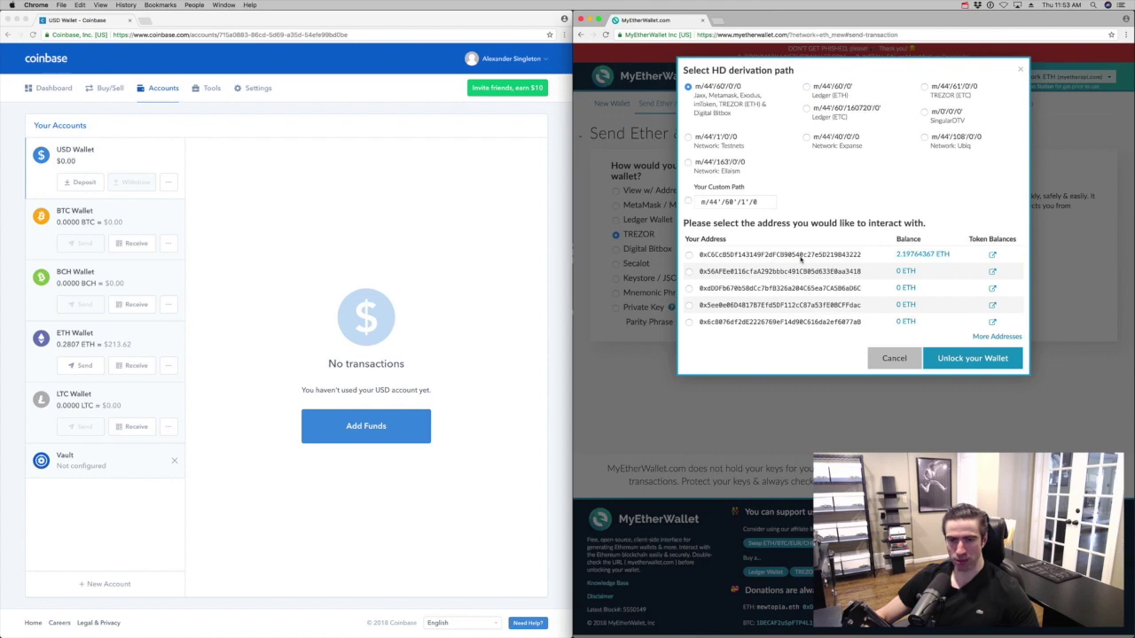
Unlock the first Trezor address holding 2.19764367 ETH.
left_click(689, 255)
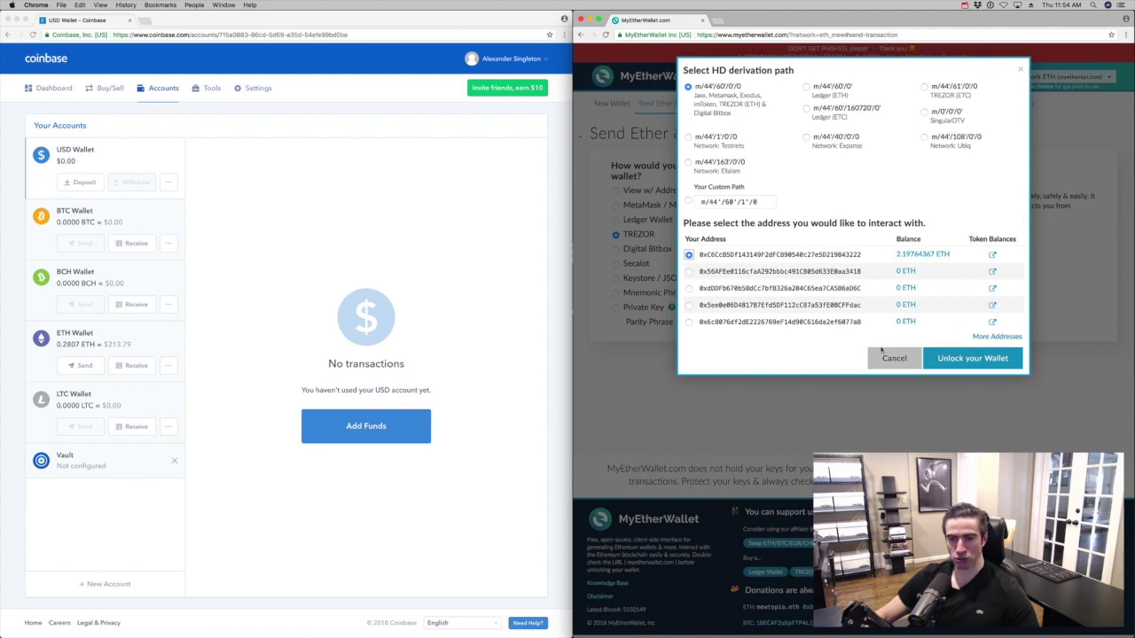
left_click(952, 359)
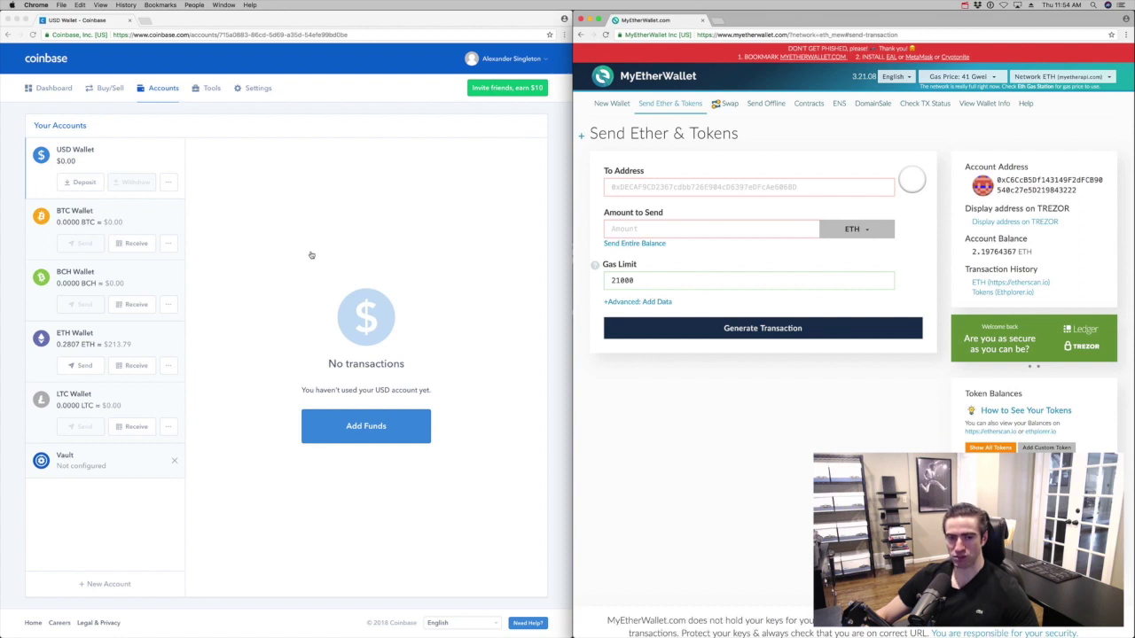
Reveal and copy the Coinbase ETH Wallet's receiving address.
left_click(130, 373)
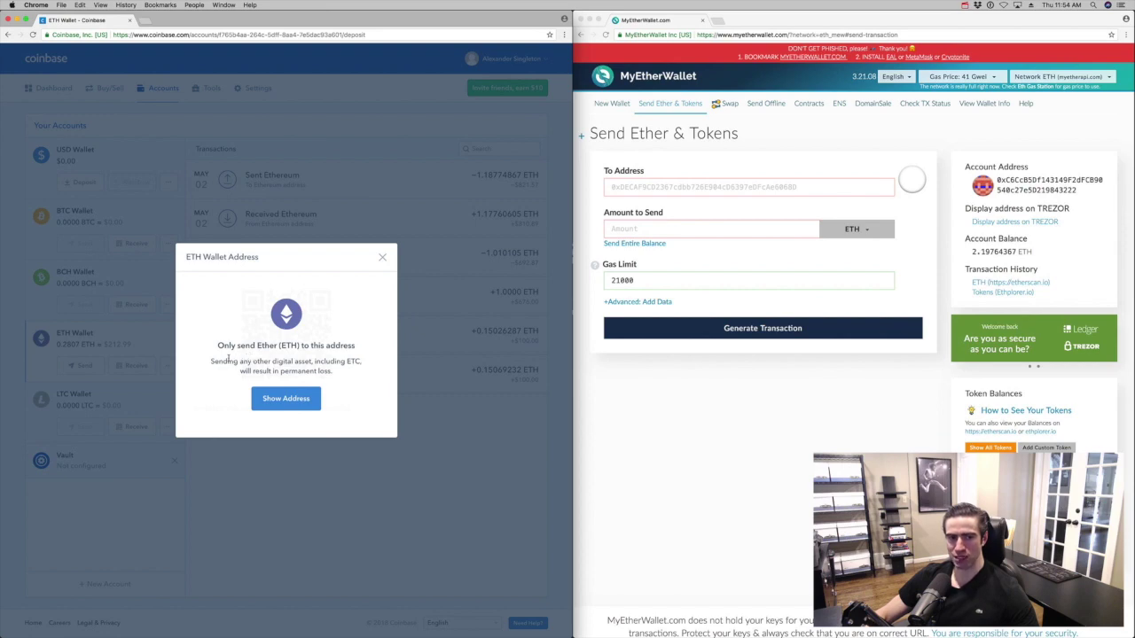
left_click(283, 403)
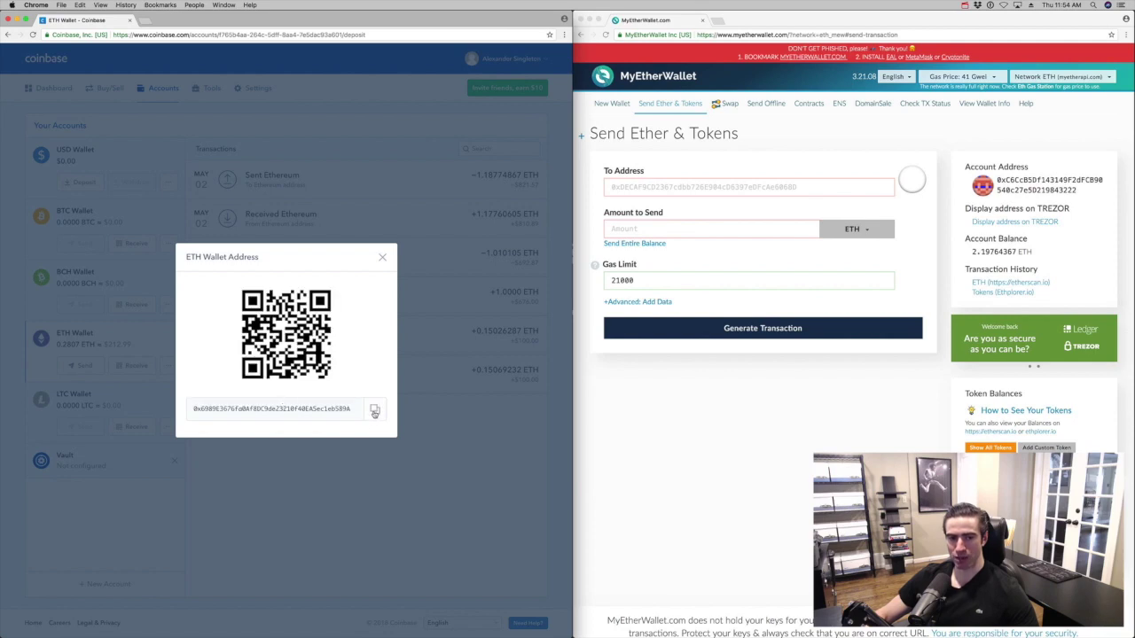
left_click(375, 411)
left_click(658, 188)
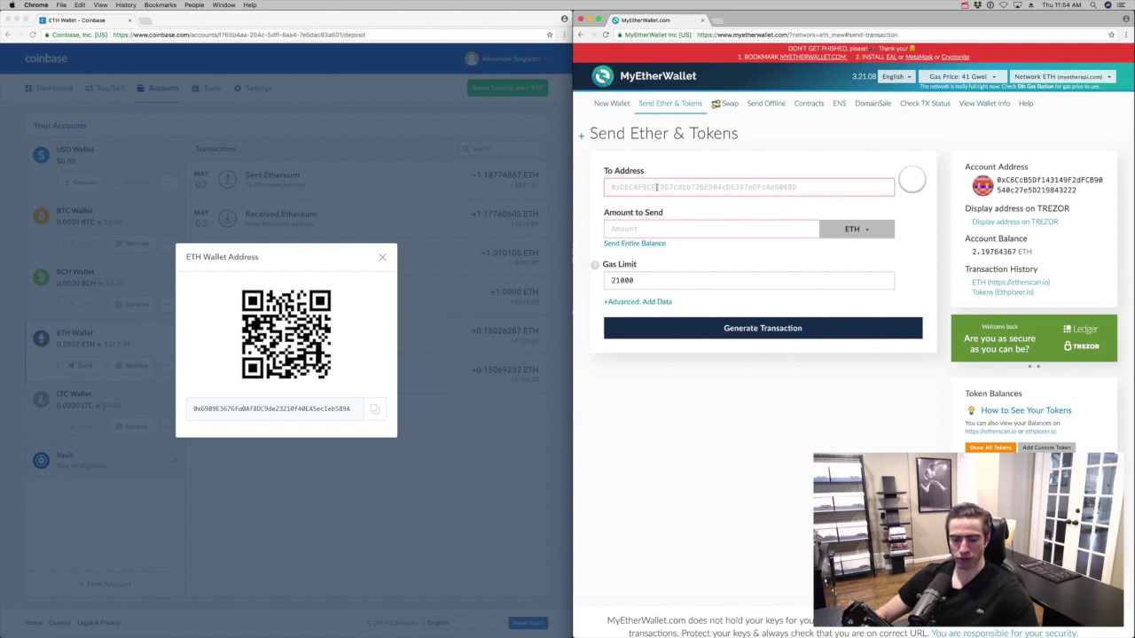
Paste the Coinbase address as recipient, enter 2.1 ETH, and generate the signed transaction.
key("super+v")
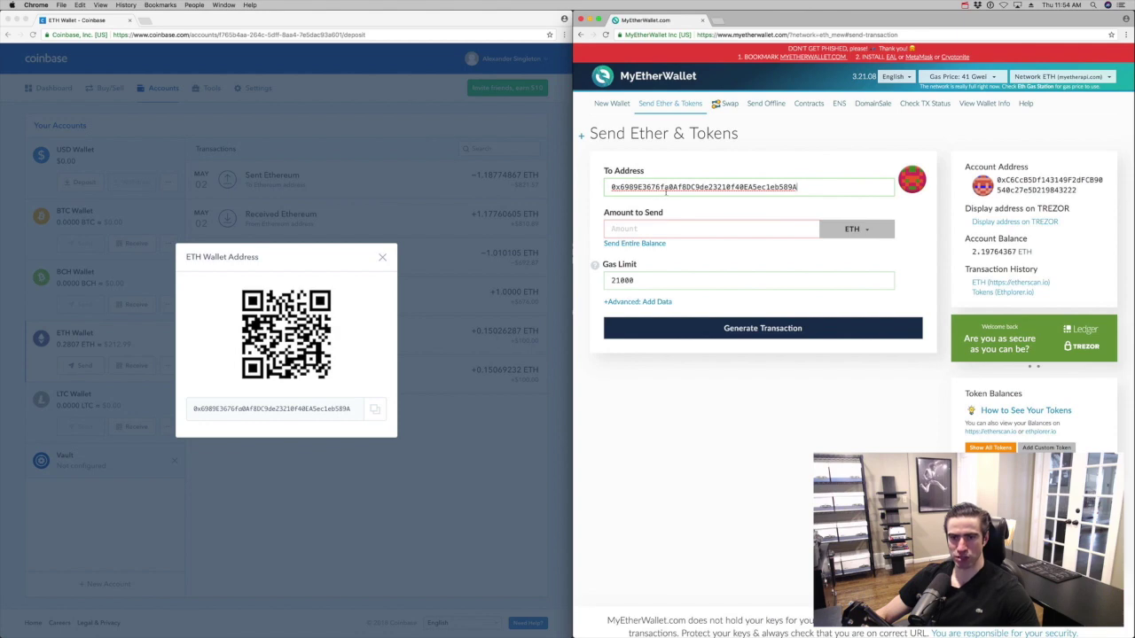
left_click(679, 230)
type("2.1")
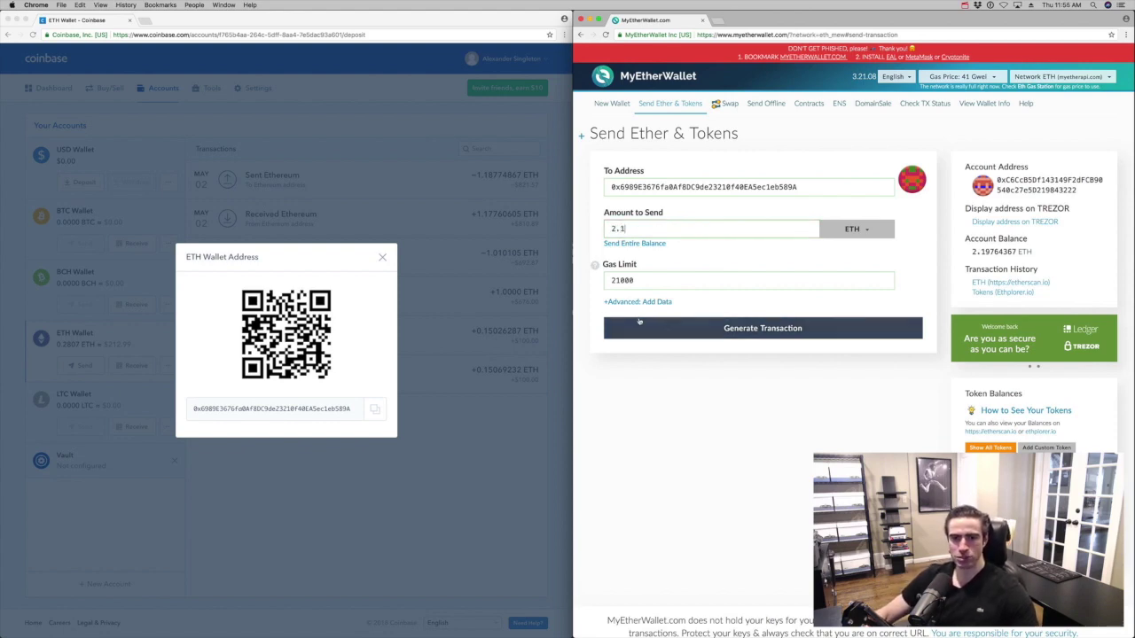
left_click(693, 329)
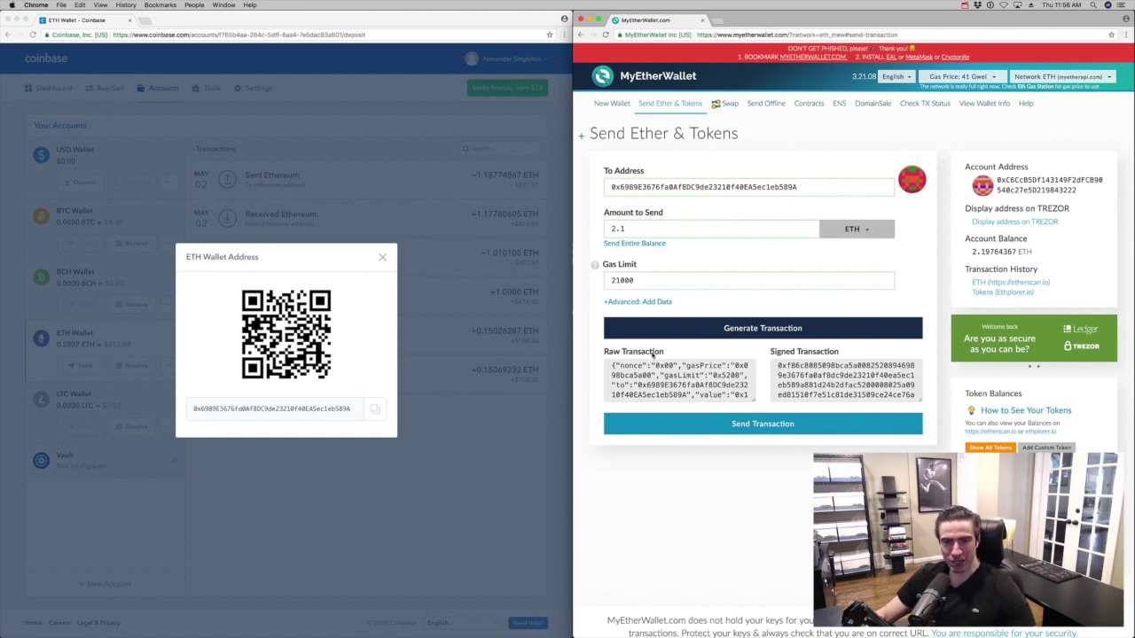
Send the signed 2.1 ETH transaction and confirm it.
left_click(720, 426)
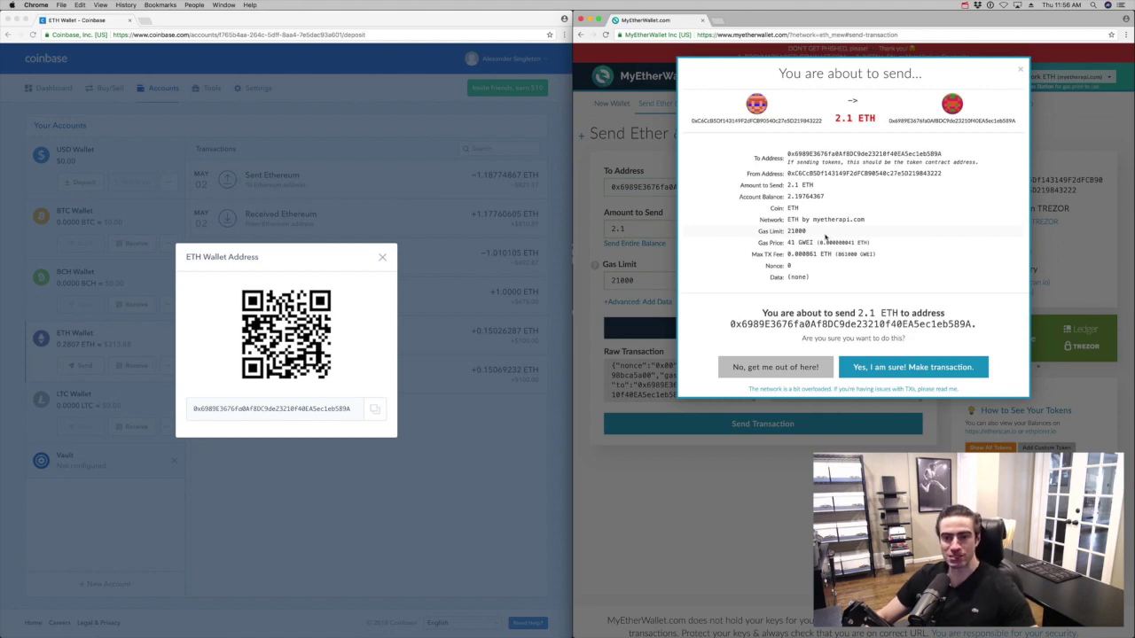
left_click(918, 370)
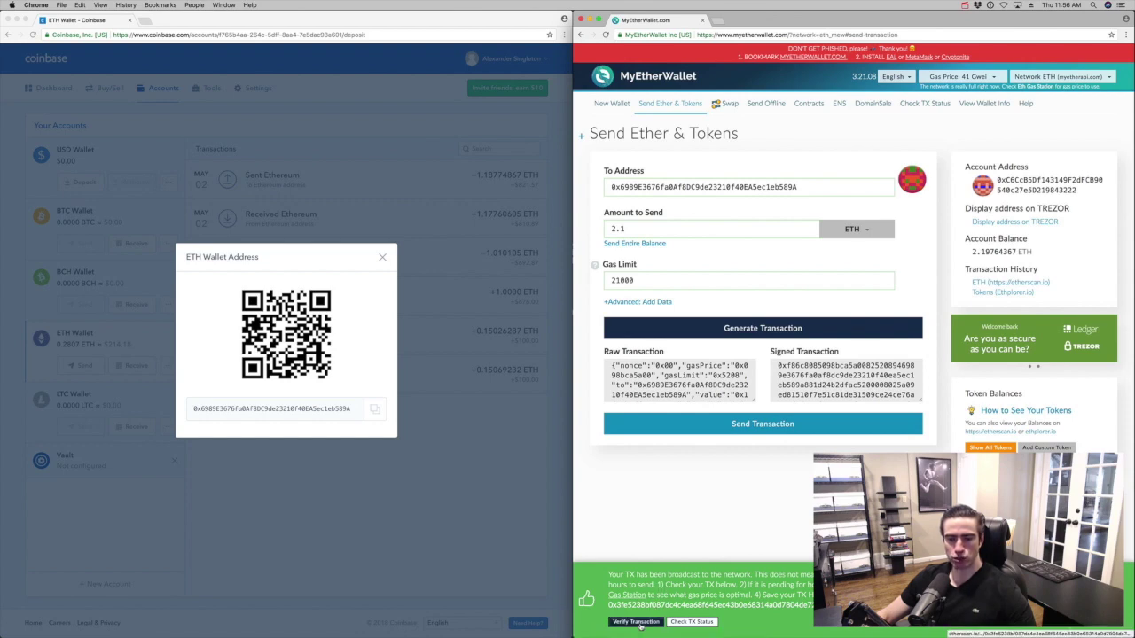
Verify the transaction on Etherscan, then confirm 'Transaction Found' on Check TX Status.
left_click(636, 621)
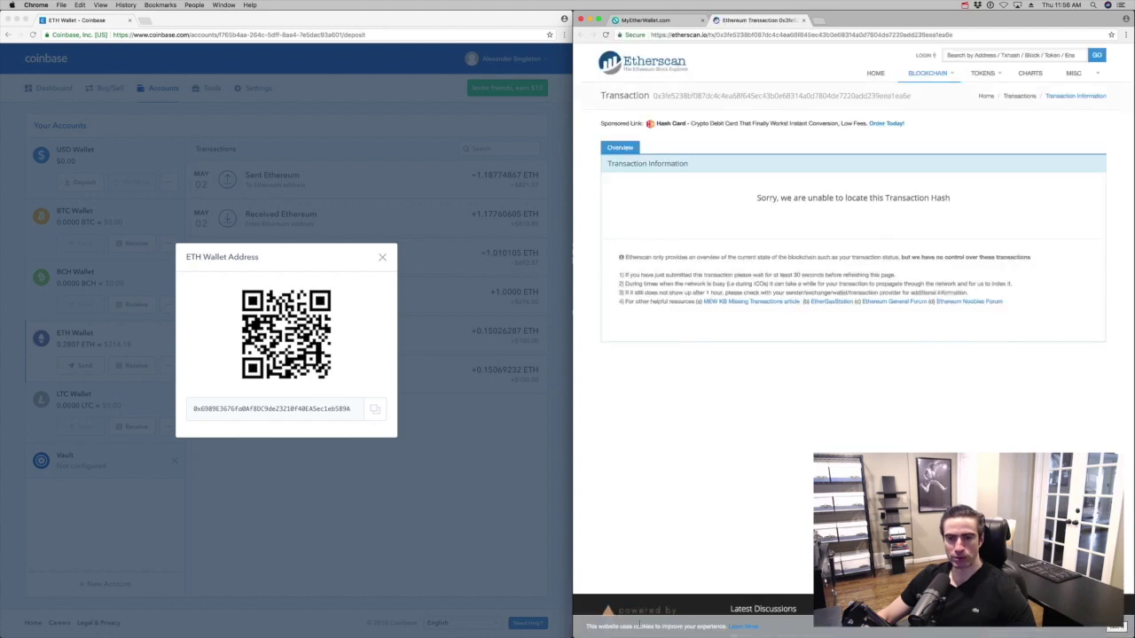
left_click(665, 20)
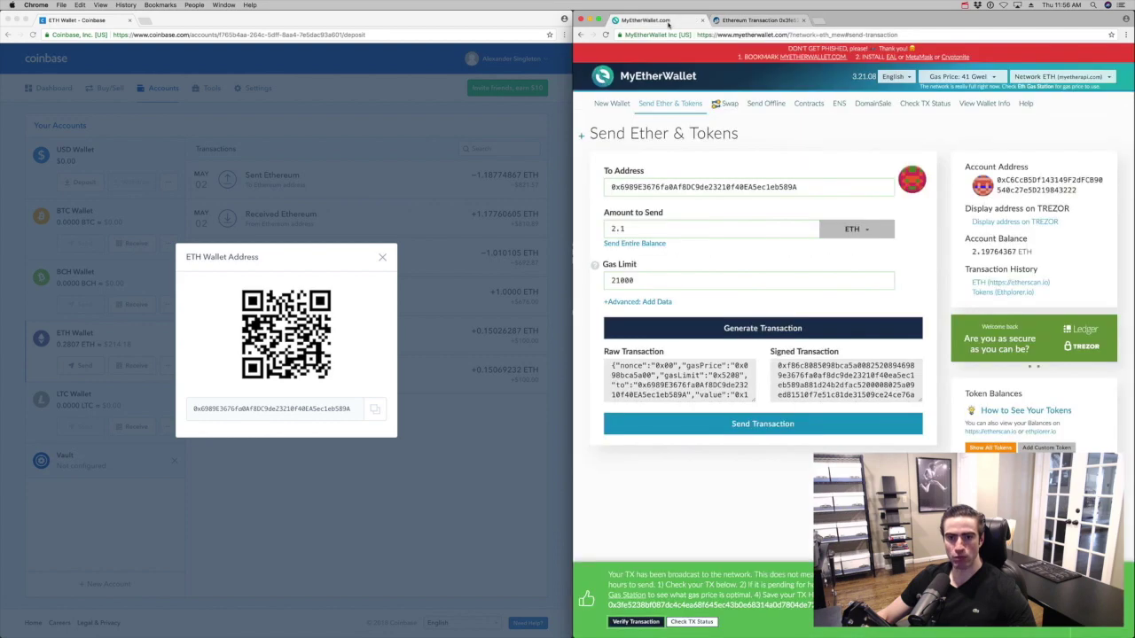
left_click(691, 621)
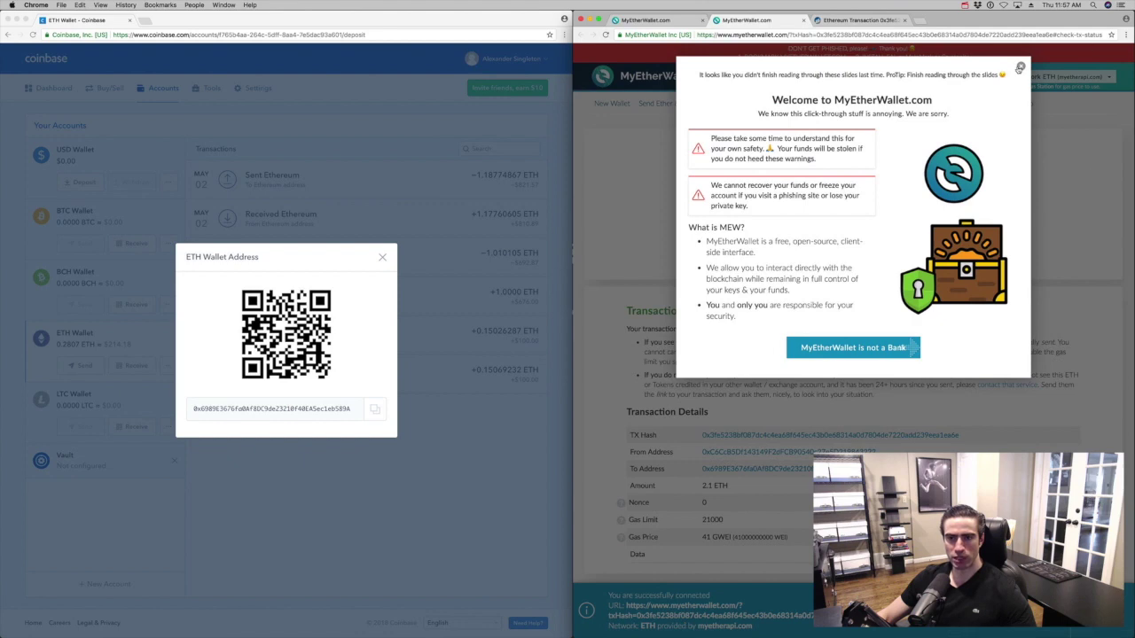
left_click(1018, 71)
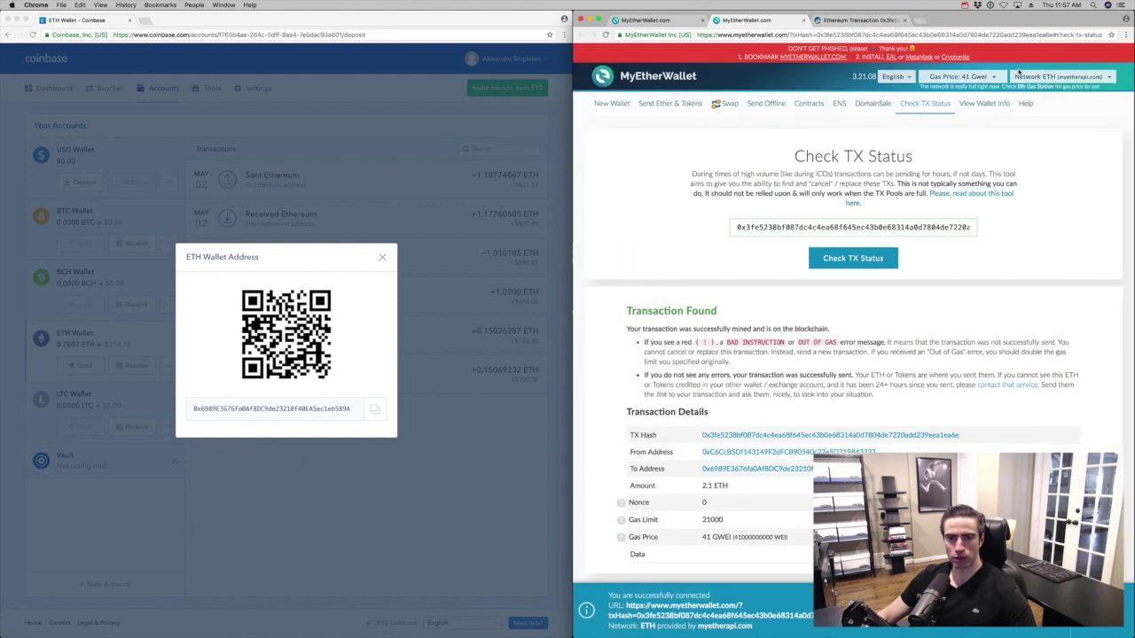
left_click(853, 257)
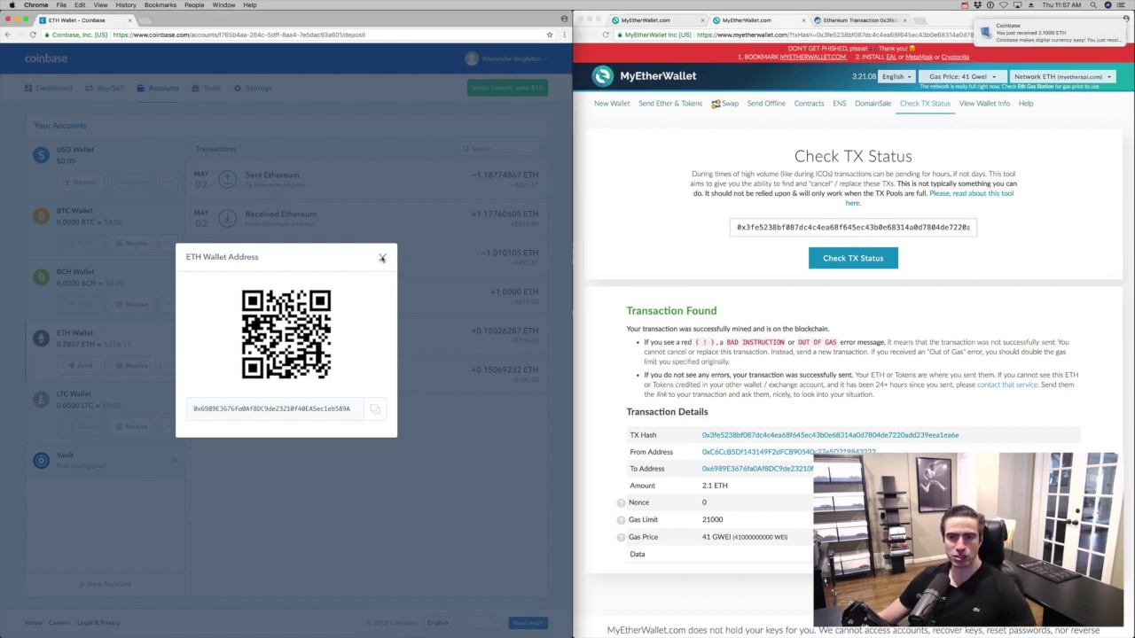
mouse_move(1007, 43)
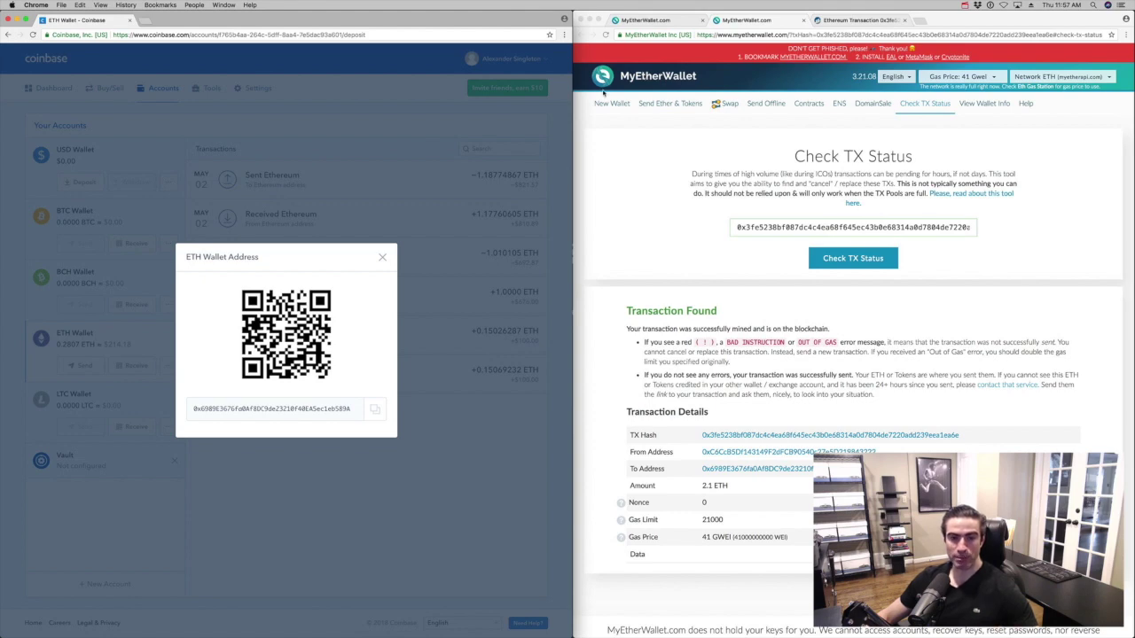
Dismiss the ETH address window and return to the ETH Wallet's transaction history, showing 0.2807 ETH.
left_click(382, 259)
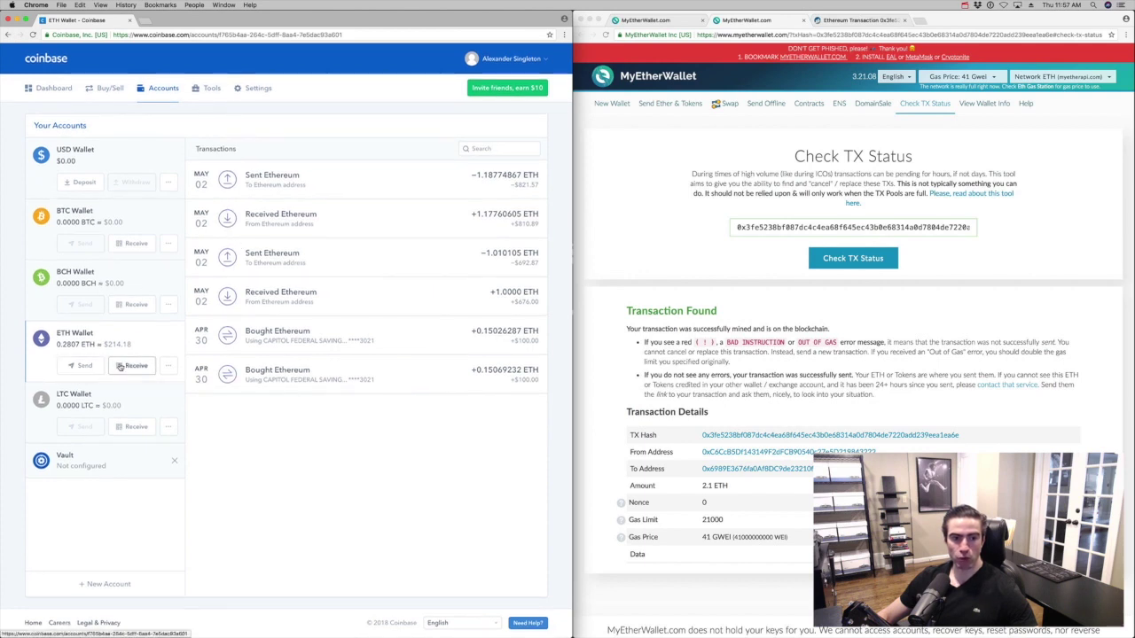
left_click(147, 93)
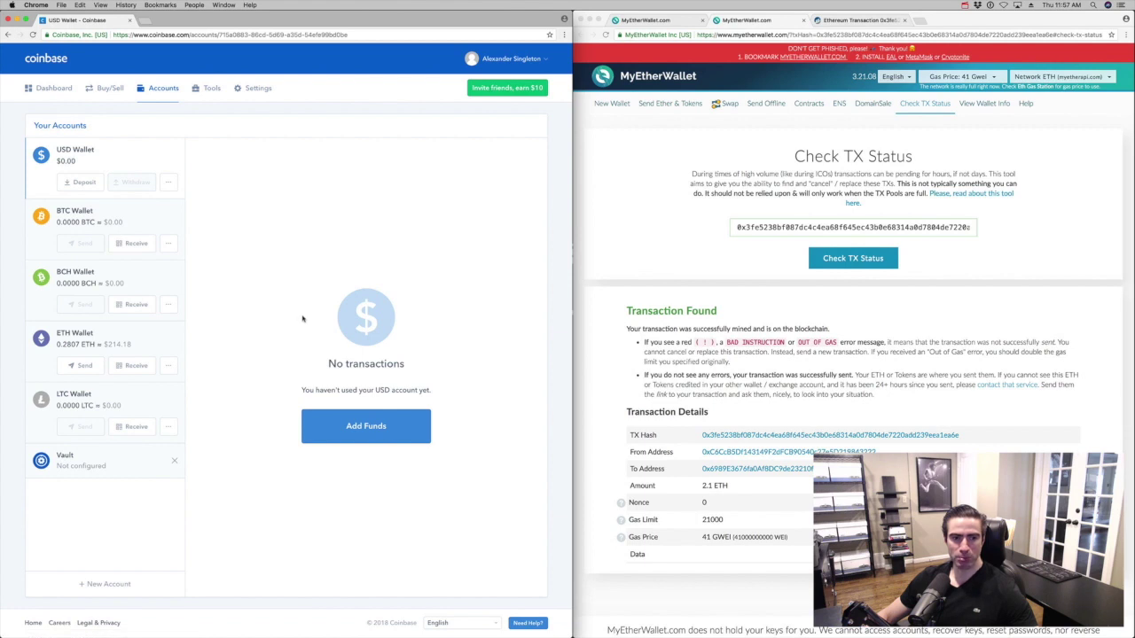
left_click(95, 340)
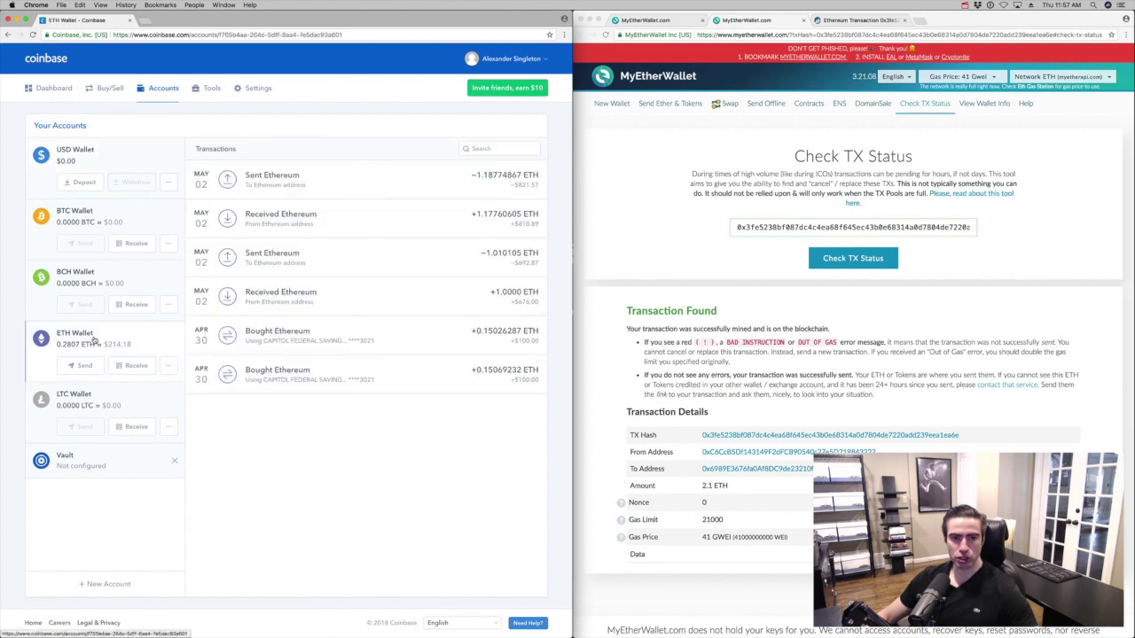